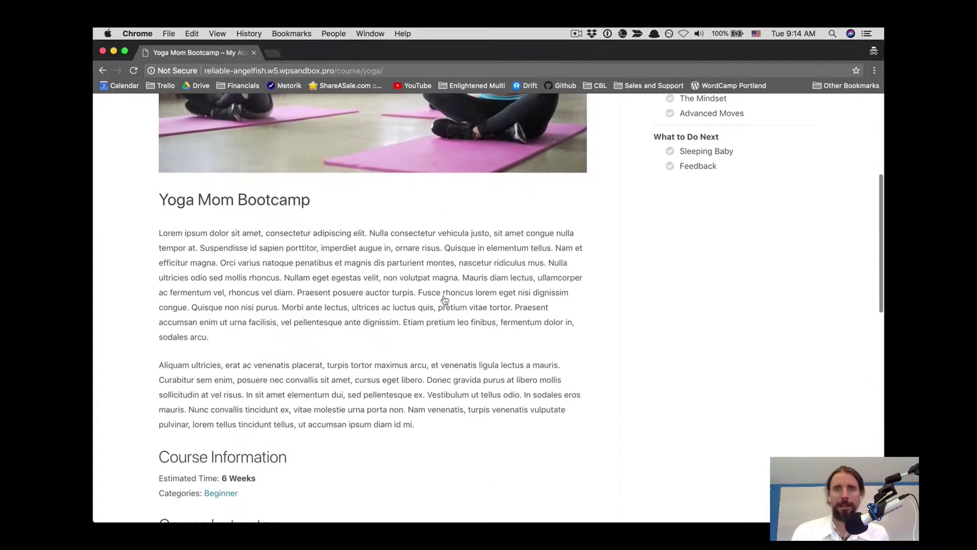
{"action": "scroll", "coordinate": [444, 300], "scroll_direction": "down", "scroll_amount": 9}
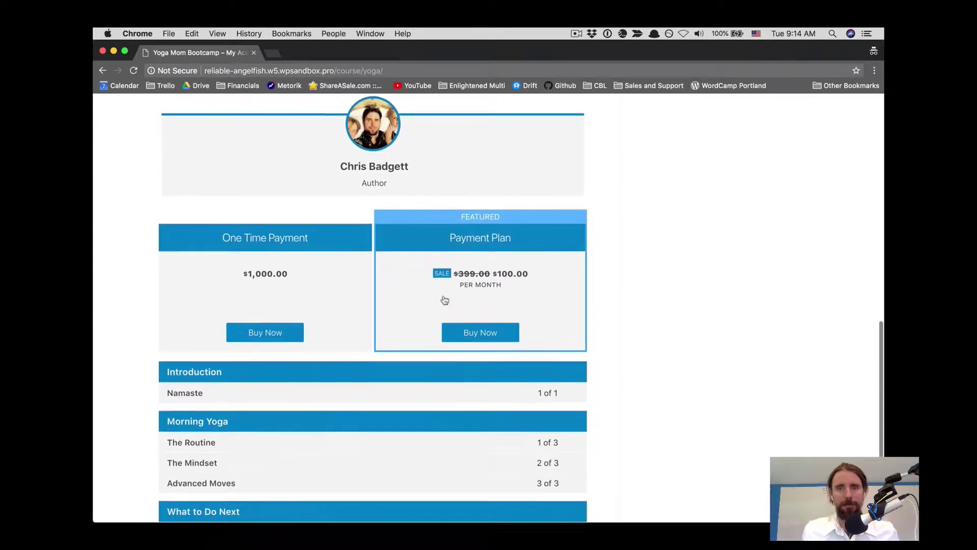
- Start the One Time Payment purchase and enter the student's first name, last name and password
{"action": "left_click", "coordinate": [283, 336]}
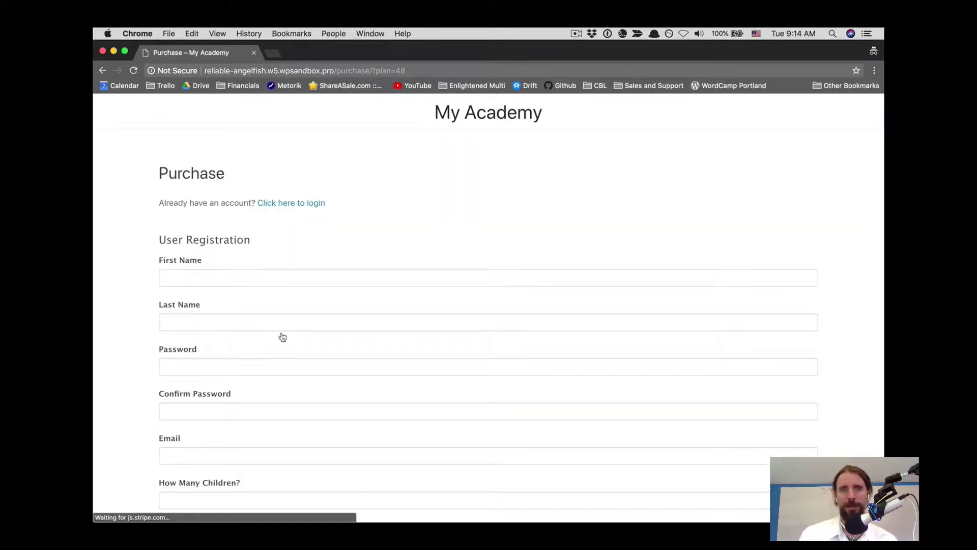
{"action": "left_click", "coordinate": [226, 273]}
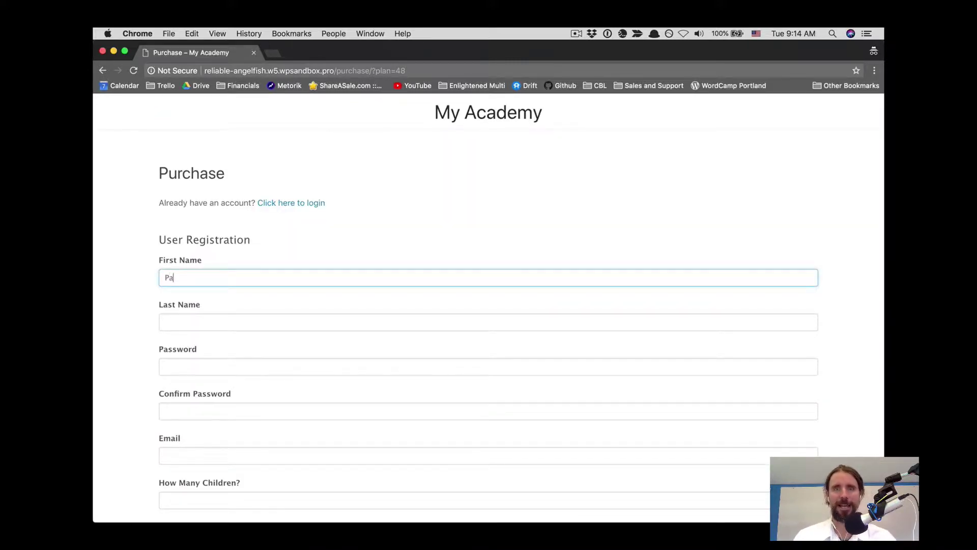
{"action": "left_click", "coordinate": [234, 328]}
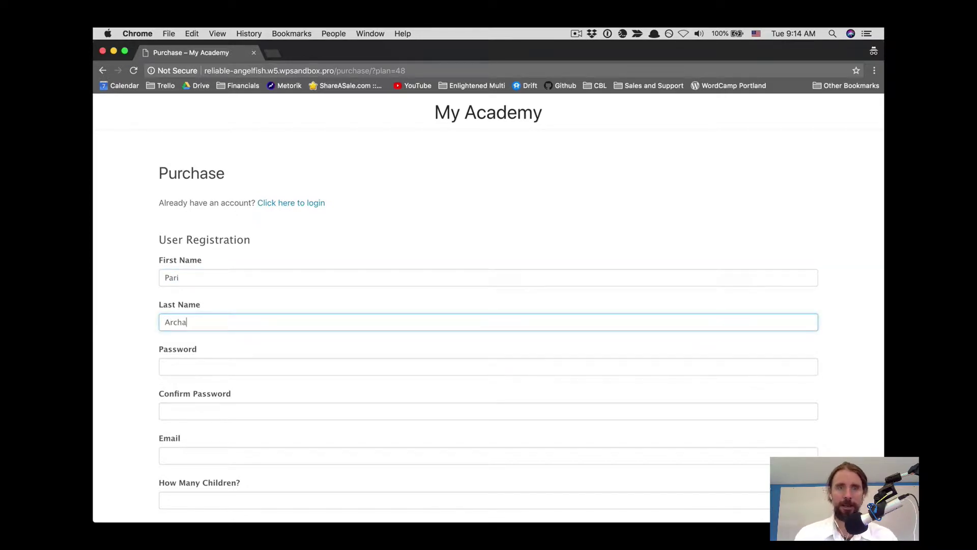
{"action": "left_click", "coordinate": [238, 371]}
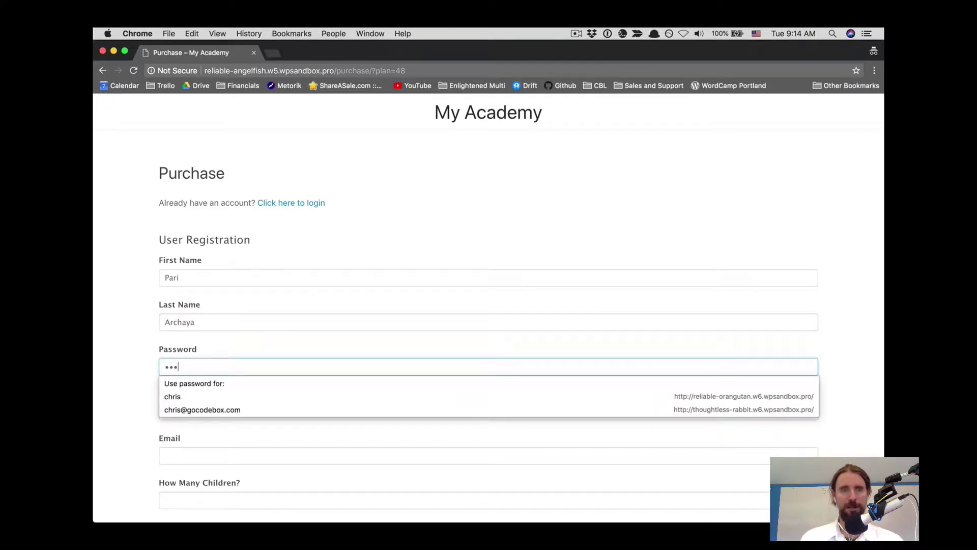
{"action": "left_click", "coordinate": [127, 375]}
- Confirm the password, fill in the student's e-mail, and set How Many Children to 2
{"action": "scroll", "coordinate": [152, 346], "scroll_direction": "down", "scroll_amount": 3}
{"action": "left_click", "coordinate": [186, 294]}
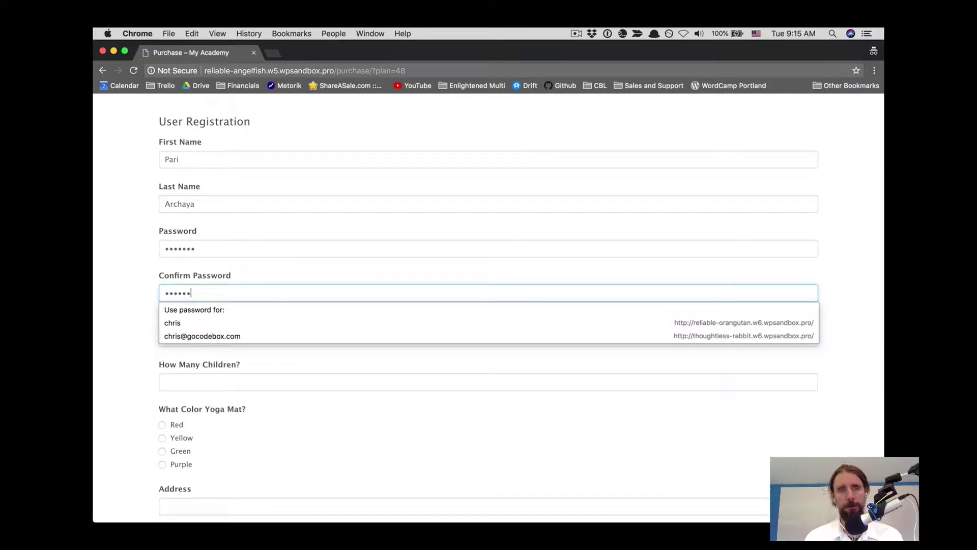
{"action": "left_click", "coordinate": [118, 293]}
{"action": "scroll", "coordinate": [119, 293], "scroll_direction": "down", "scroll_amount": 2}
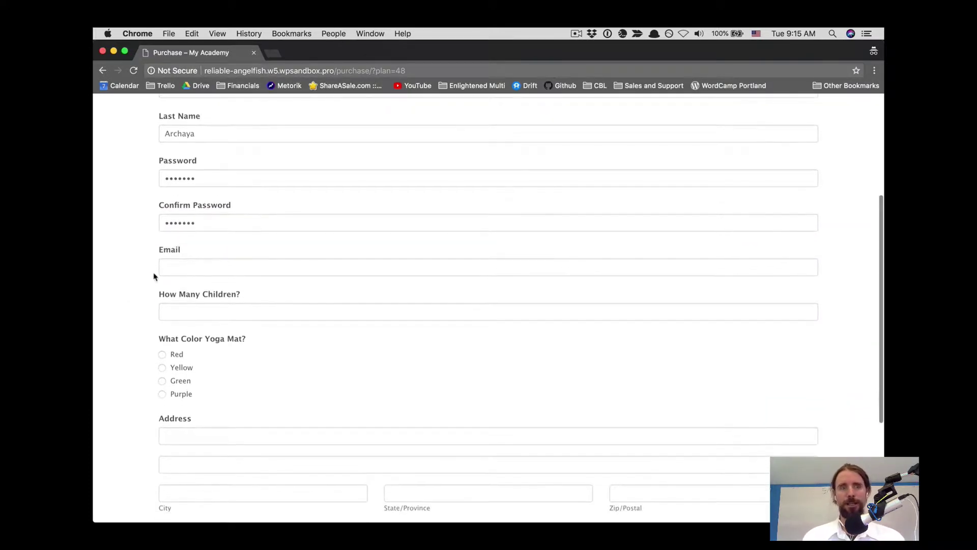
{"action": "left_click", "coordinate": [177, 262]}
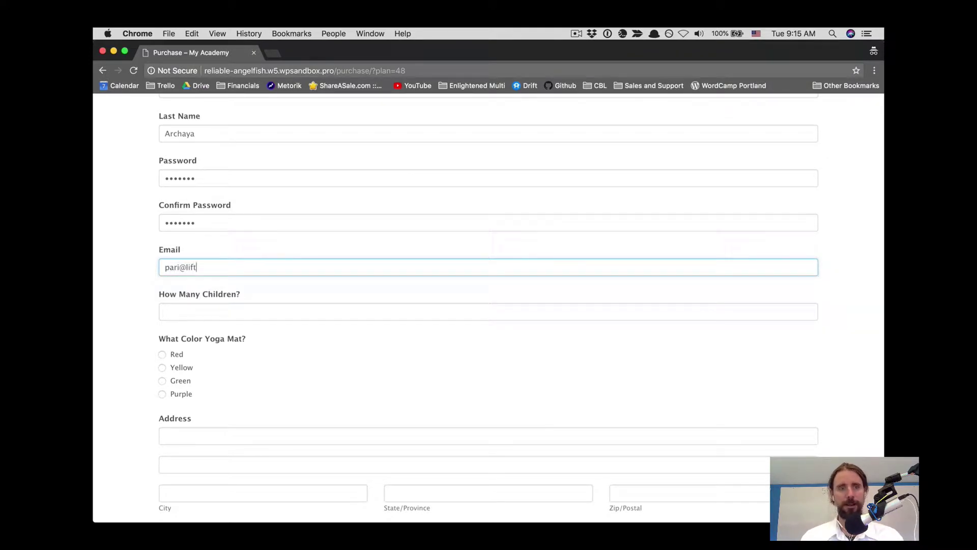
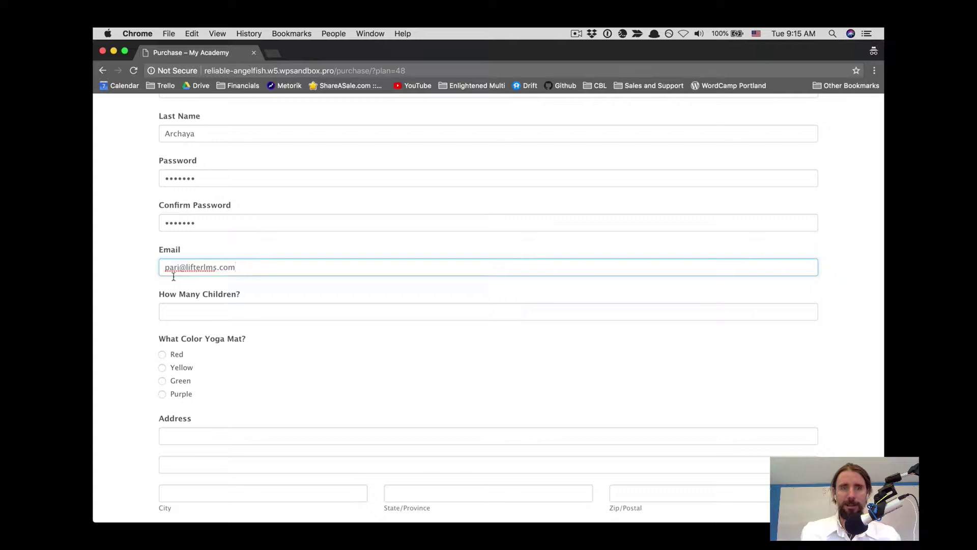
{"action": "left_click", "coordinate": [179, 313]}
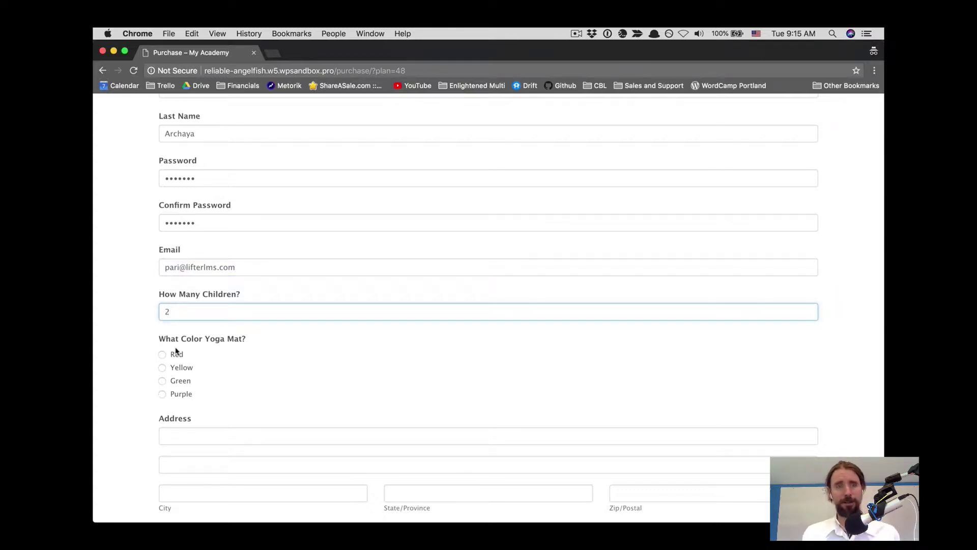
- Choose the Purple yoga mat and fill in the student's street address, city, state and zip code
{"action": "left_click", "coordinate": [162, 393]}
{"action": "scroll", "coordinate": [249, 384], "scroll_direction": "down", "scroll_amount": 3}
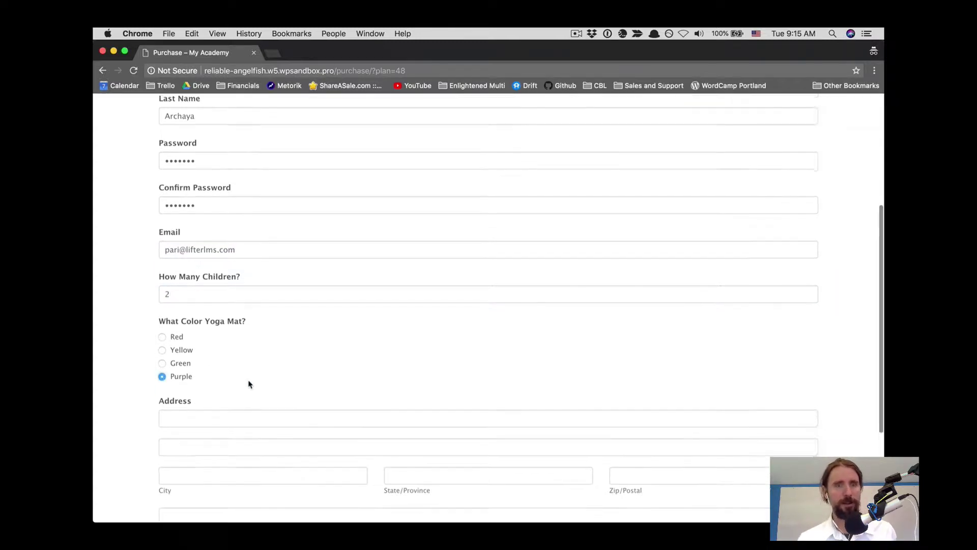
{"action": "left_click", "coordinate": [187, 301]}
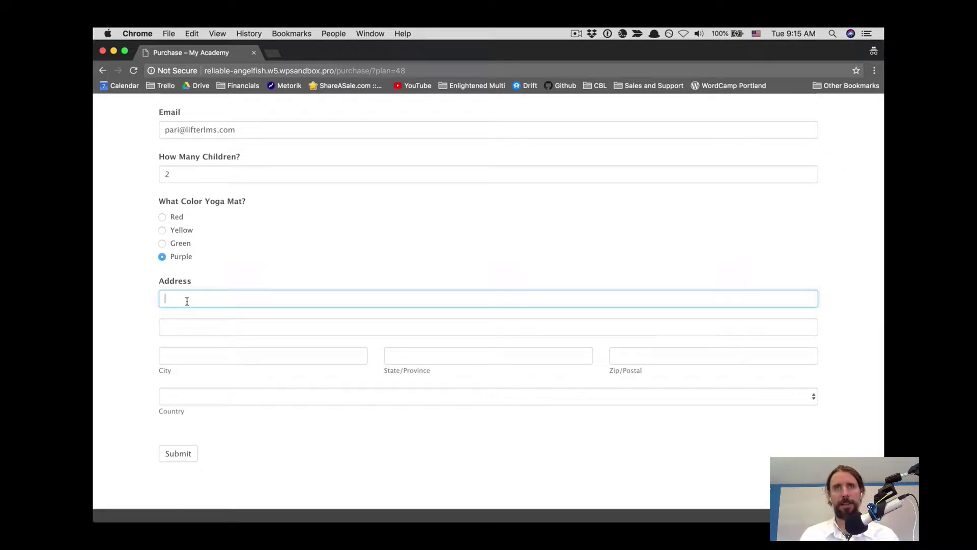
{"action": "type", "text": "123 Main St."}
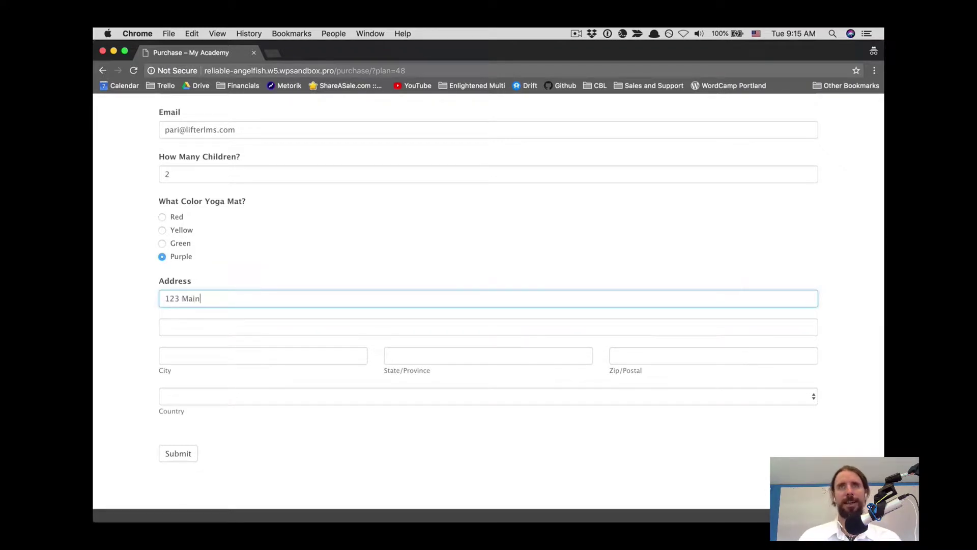
{"action": "left_click", "coordinate": [208, 357]}
{"action": "type", "text": "Beverly Hills"}
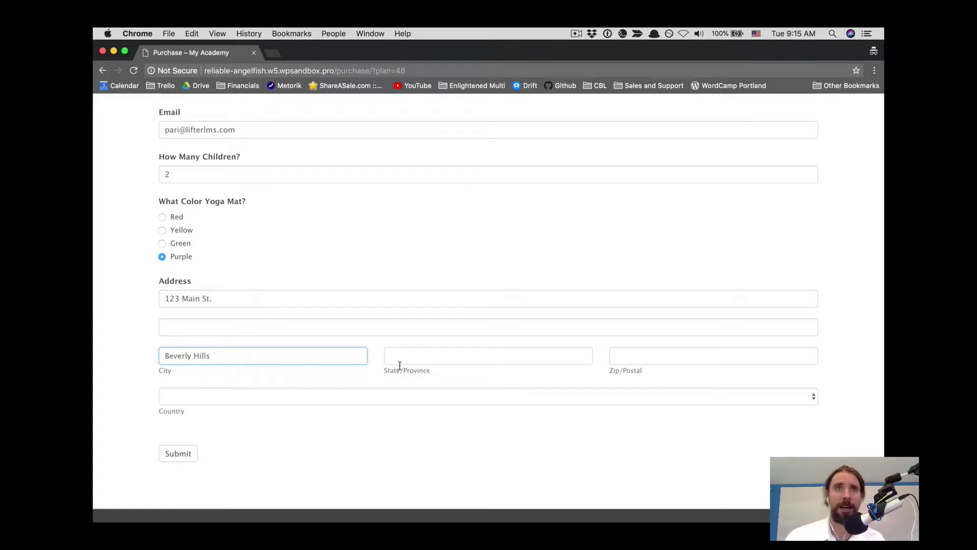
{"action": "left_click", "coordinate": [399, 366]}
{"action": "left_click", "coordinate": [400, 360]}
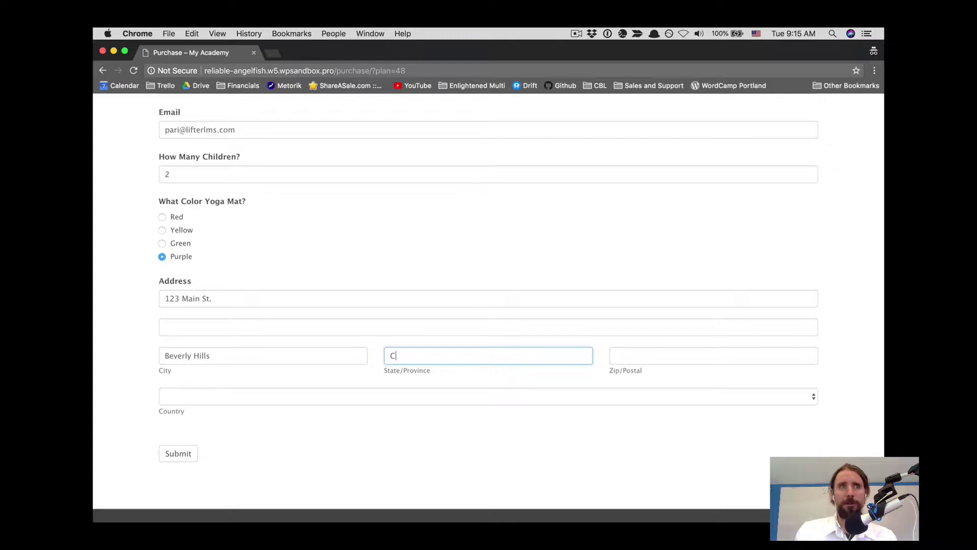
{"action": "left_click", "coordinate": [628, 358]}
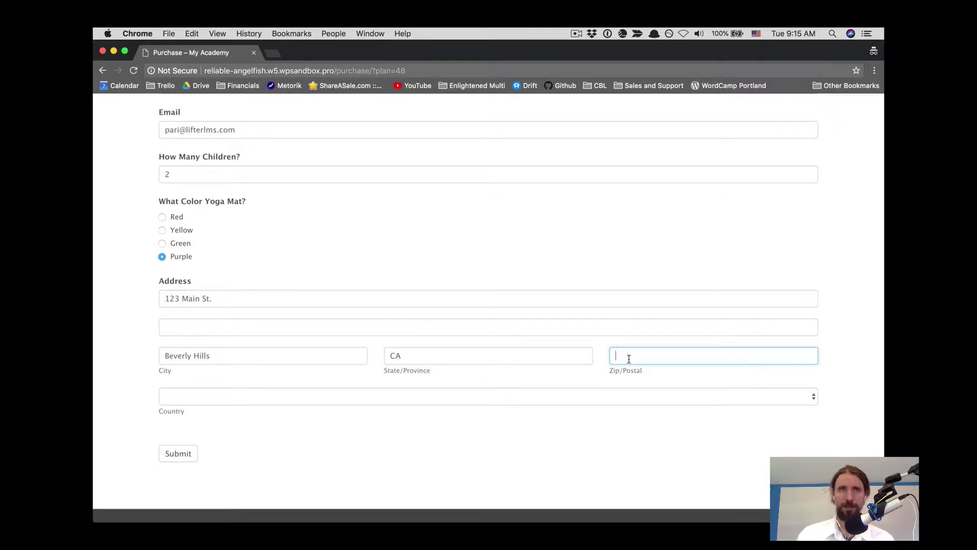
{"action": "type", "text": "90210"}
- Set the country to United States and submit the registration form
{"action": "left_click", "coordinate": [310, 394]}
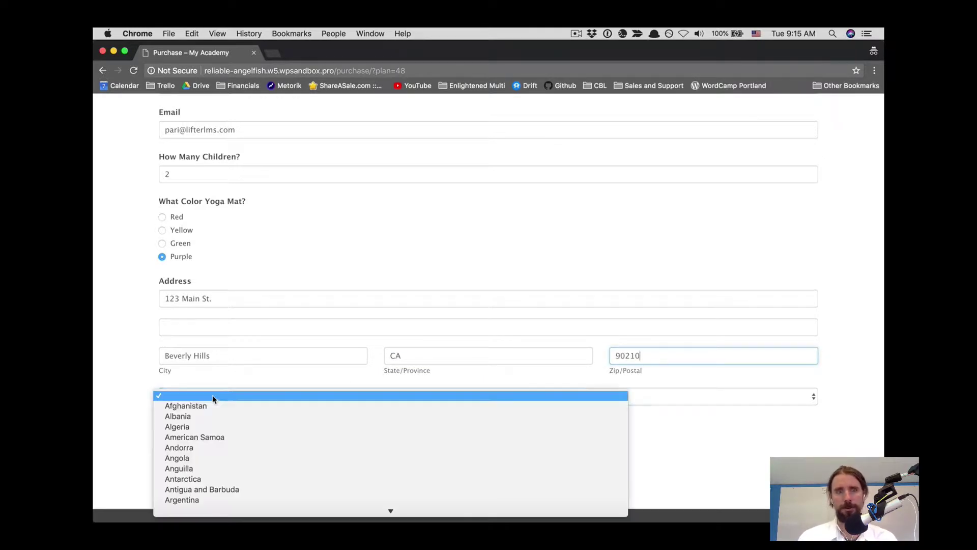
{"action": "scroll", "coordinate": [229, 442], "scroll_direction": "down", "scroll_amount": 5}
{"action": "scroll", "coordinate": [229, 446], "scroll_direction": "down", "scroll_amount": 20}
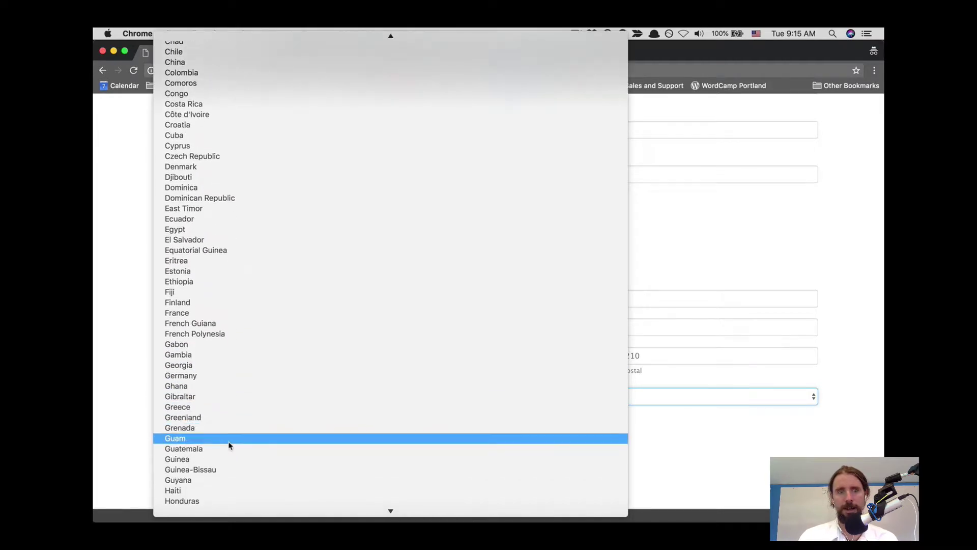
{"action": "scroll", "coordinate": [229, 445], "scroll_direction": "down", "scroll_amount": 20}
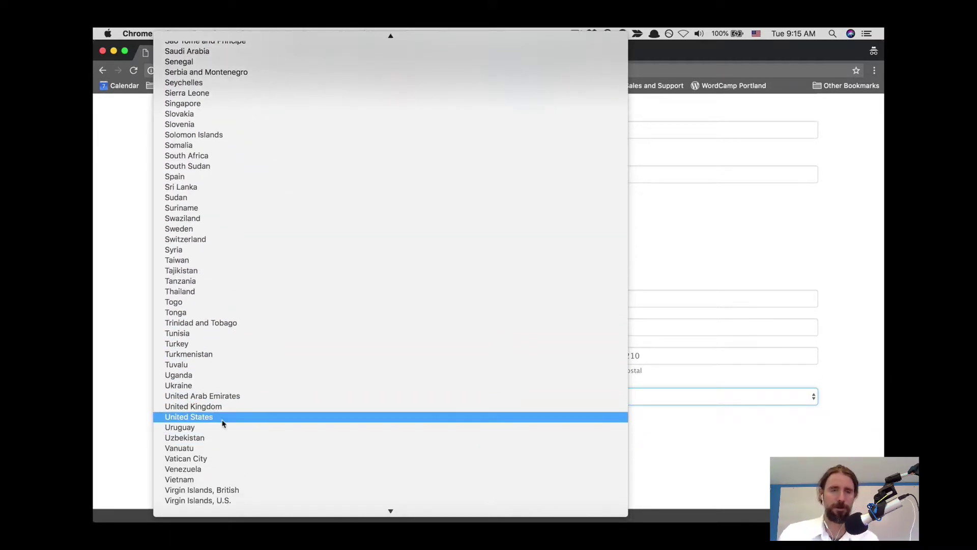
{"action": "left_click", "coordinate": [222, 423]}
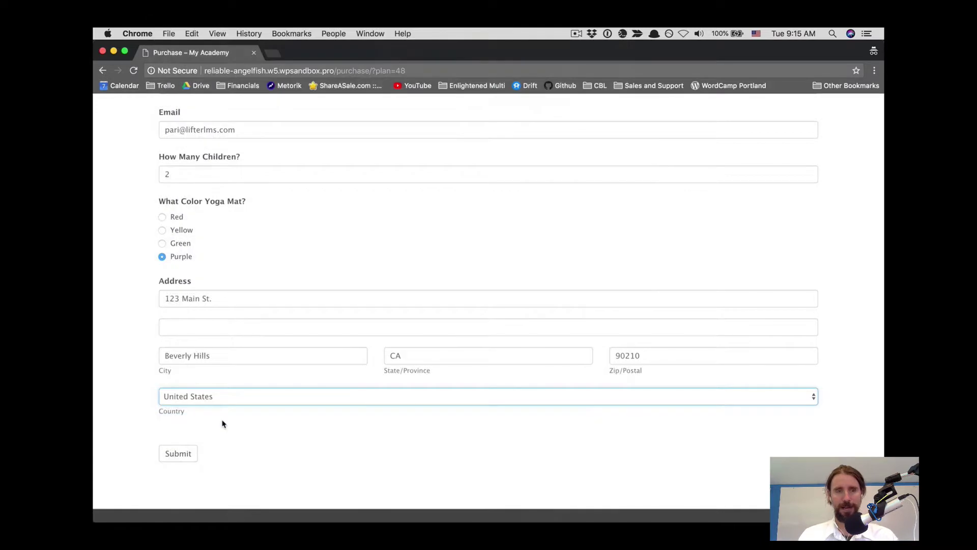
{"action": "left_click", "coordinate": [187, 455]}
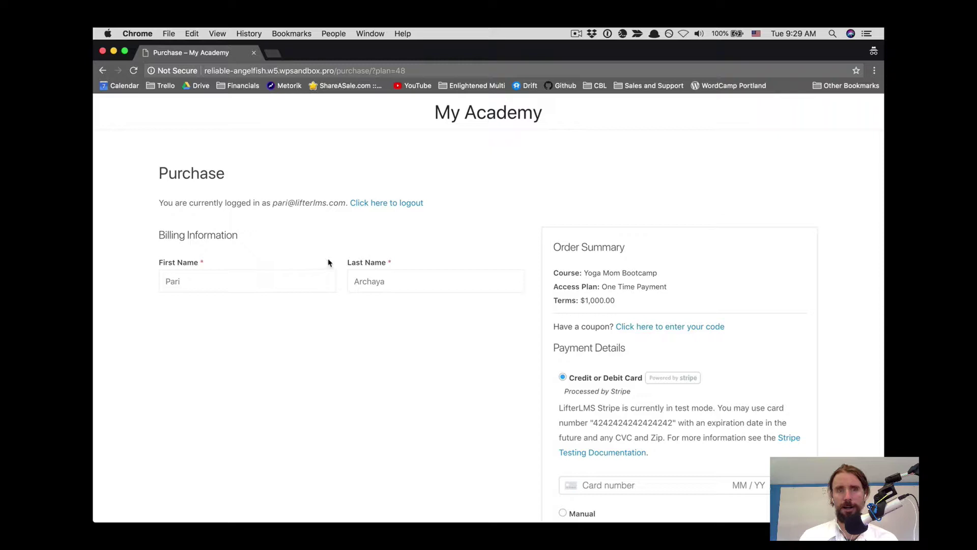
- Enter the Stripe test card number, expiry, CVC and ZIP, and complete the Yoga Mom Bootcamp purchase
{"action": "scroll", "coordinate": [524, 283], "scroll_direction": "down", "scroll_amount": 3}
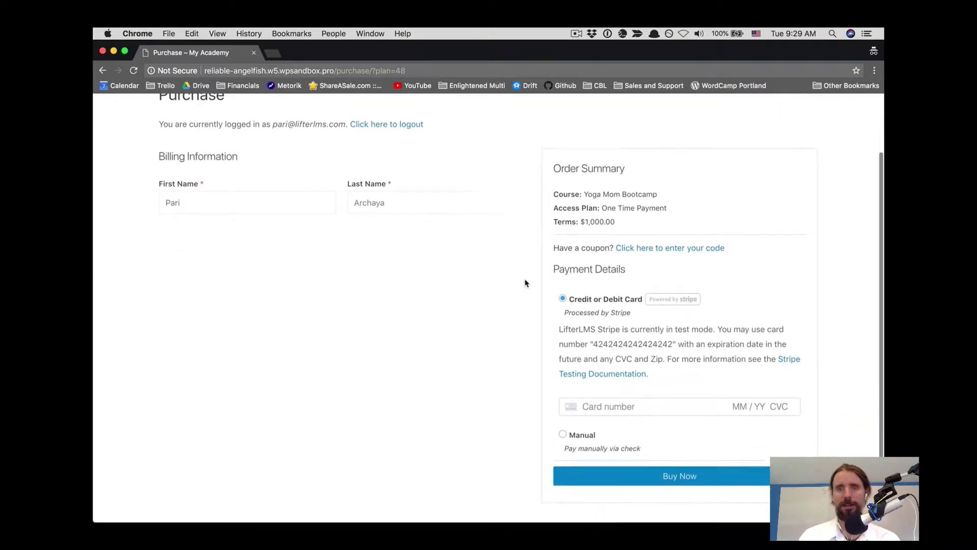
{"action": "scroll", "coordinate": [526, 283], "scroll_direction": "down", "scroll_amount": 1}
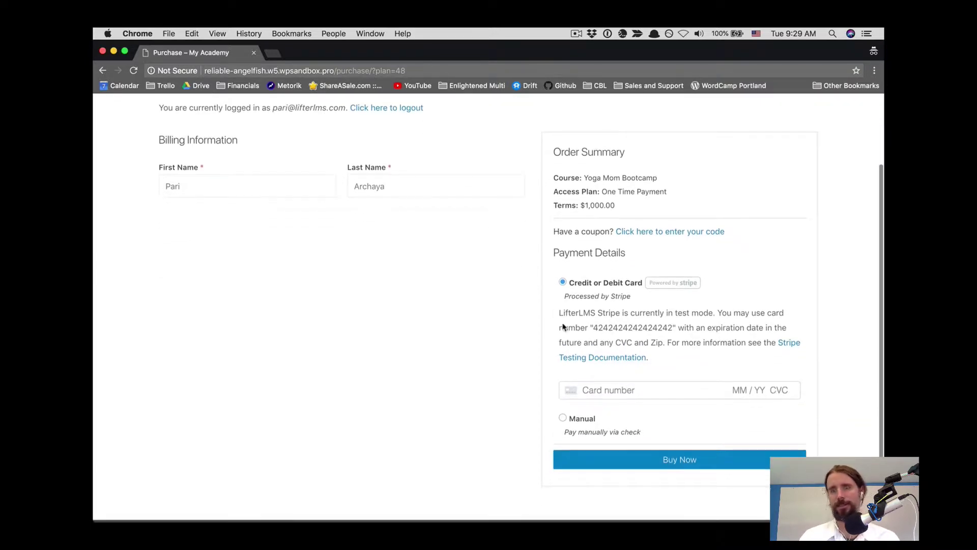
{"action": "left_click", "coordinate": [608, 391]}
{"action": "type", "text": "4242 4"}
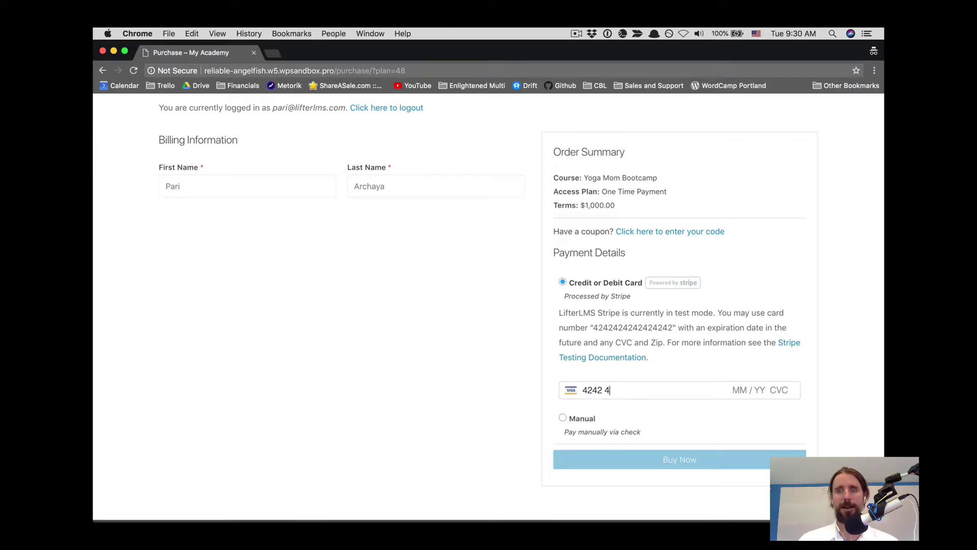
{"action": "type", "text": "242 4242 "}
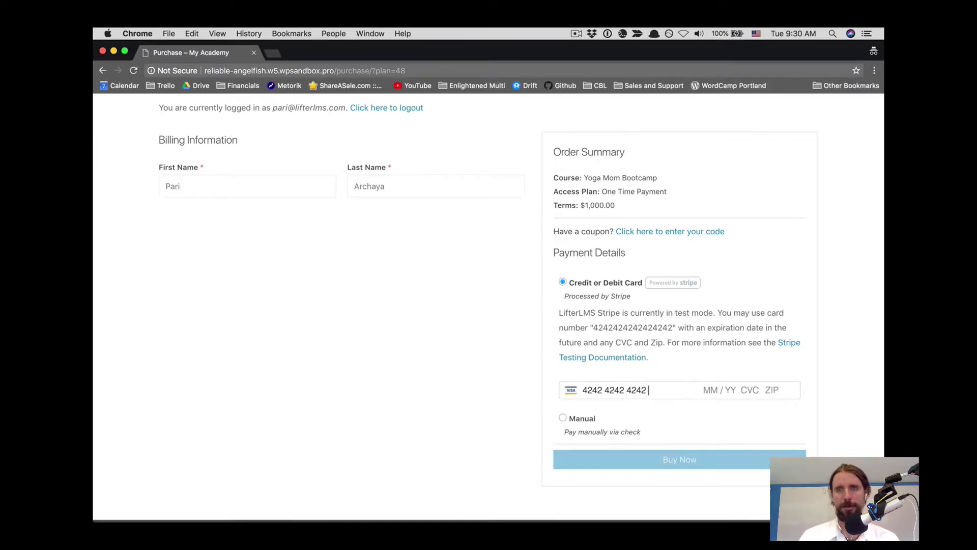
{"action": "type", "text": "4242 "}
{"action": "type", "text": "1"}
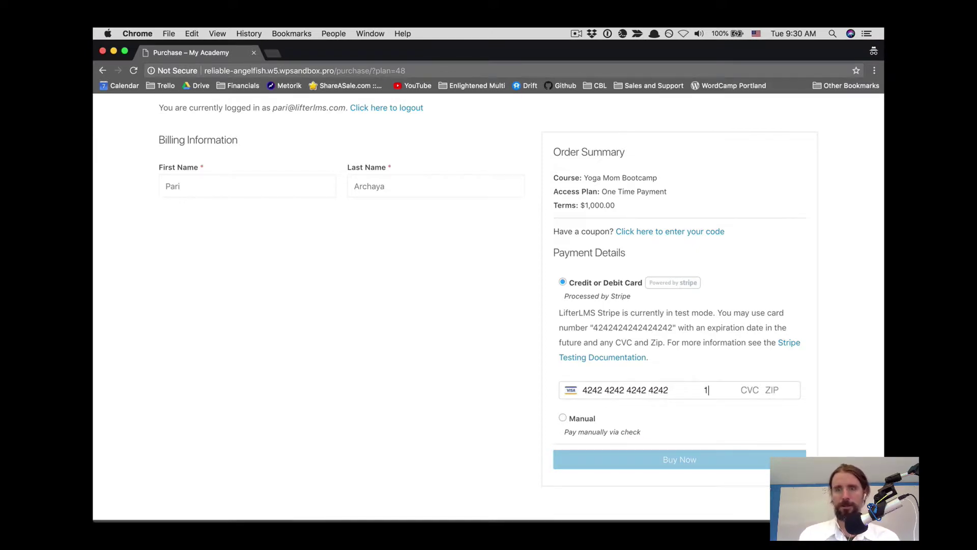
{"action": "type", "text": "2 / 20 "}
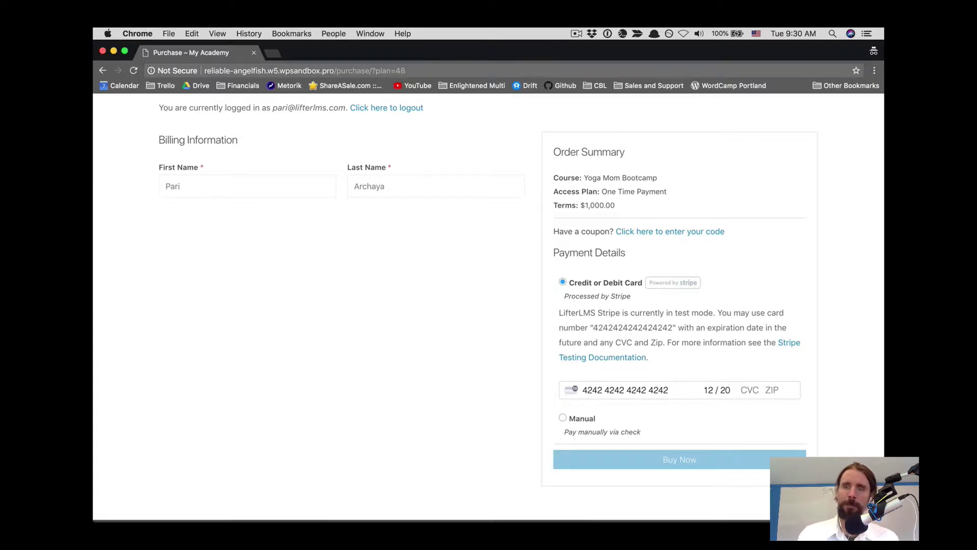
{"action": "type", "text": "123 "}
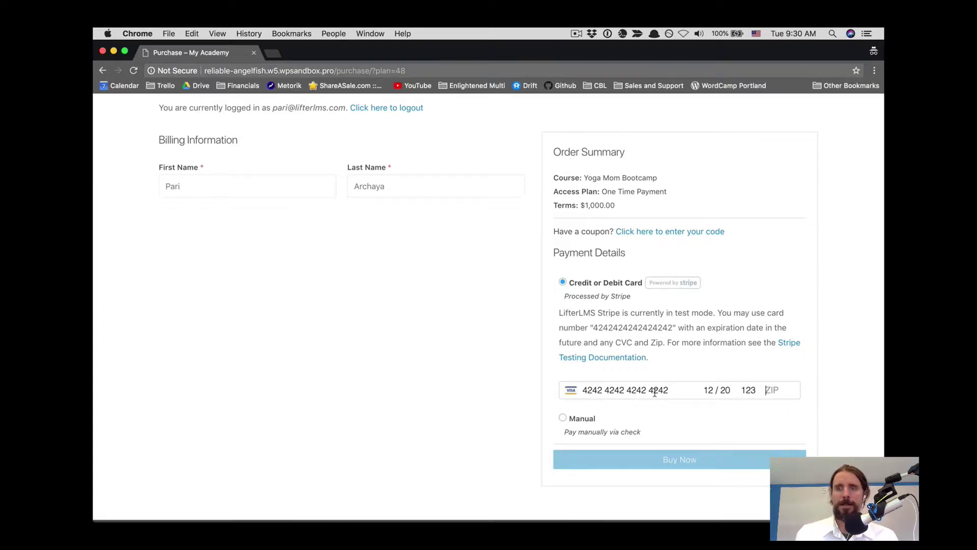
{"action": "type", "text": "90210"}
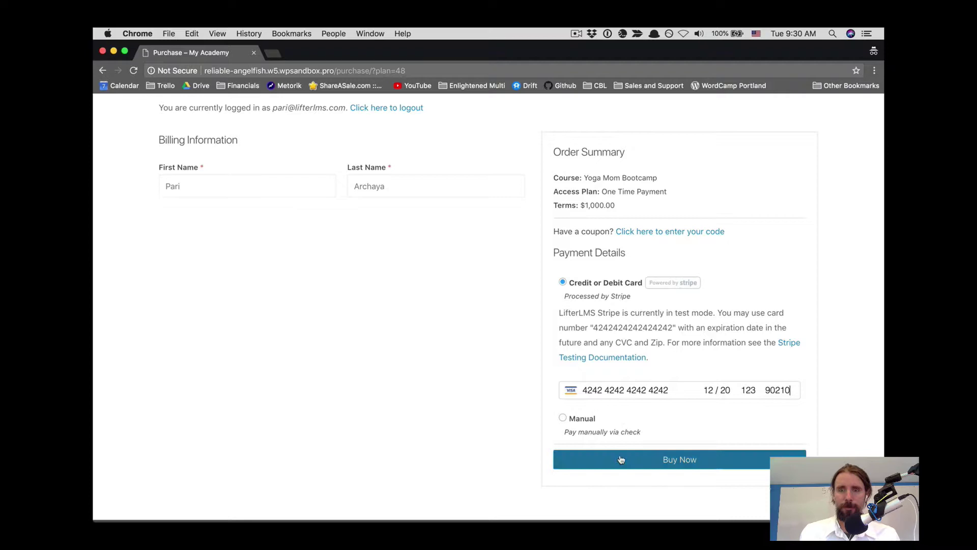
{"action": "left_click", "coordinate": [621, 459]}
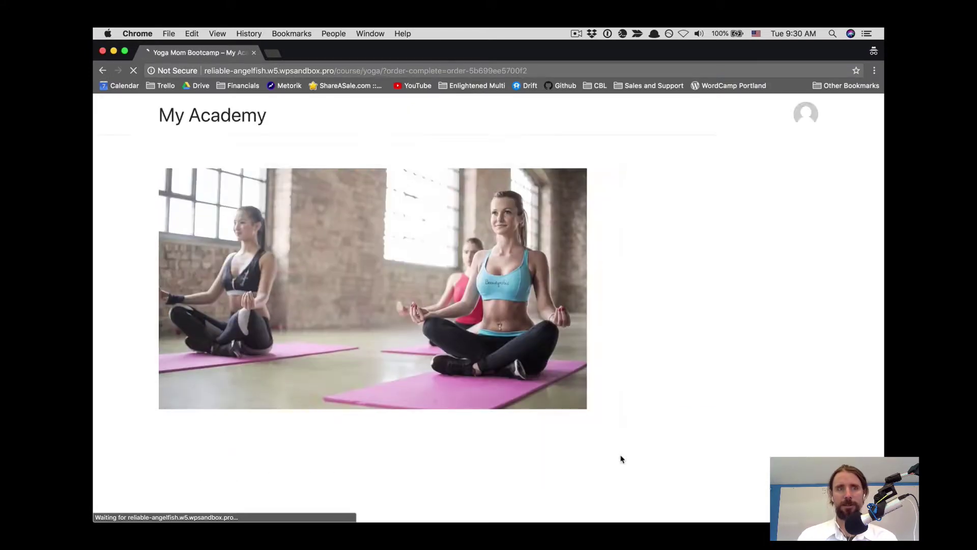
{"action": "scroll", "coordinate": [620, 459], "scroll_direction": "down", "scroll_amount": 2}
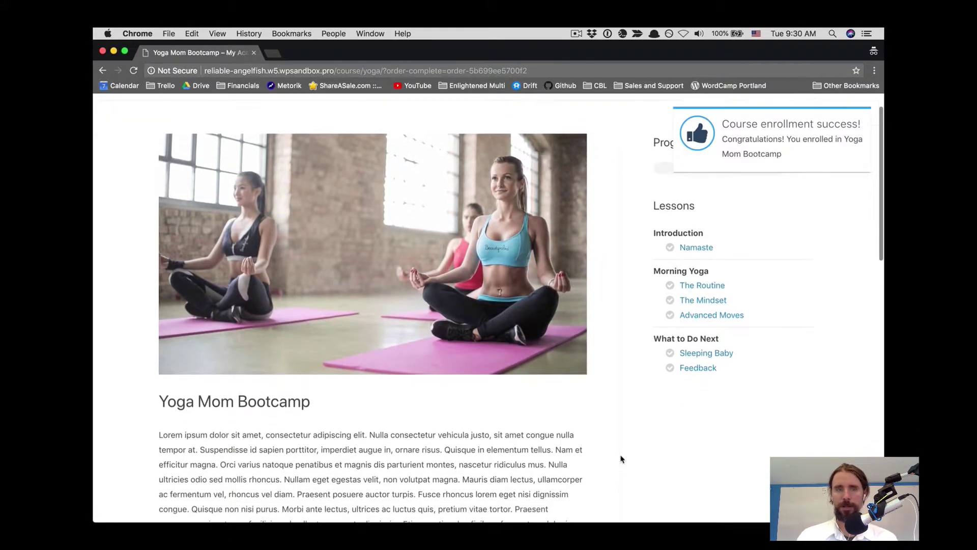
{"action": "scroll", "coordinate": [621, 459], "scroll_direction": "up", "scroll_amount": 2}
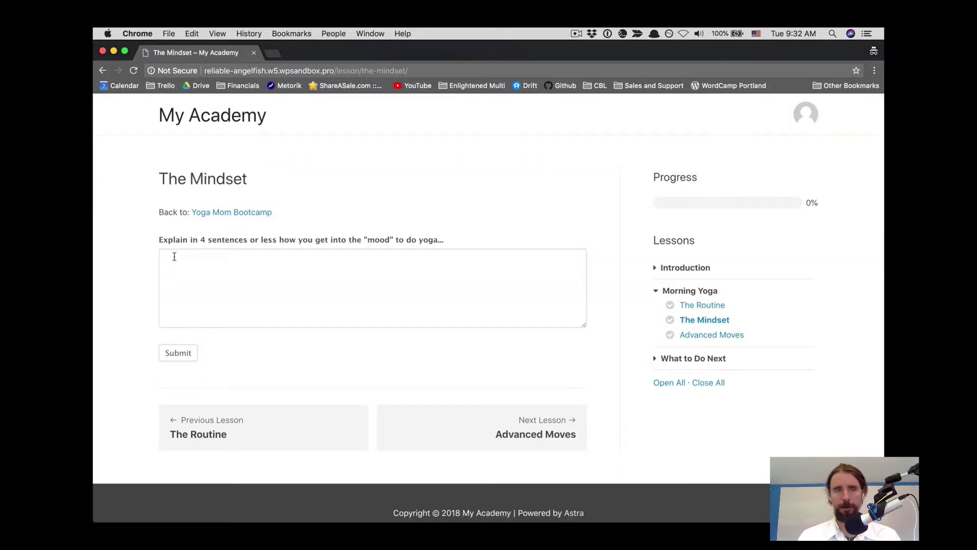
- Write the four-sentence yoga-mood answer in an enlarged answer box and submit The Mindset
{"action": "left_click", "coordinate": [175, 267]}
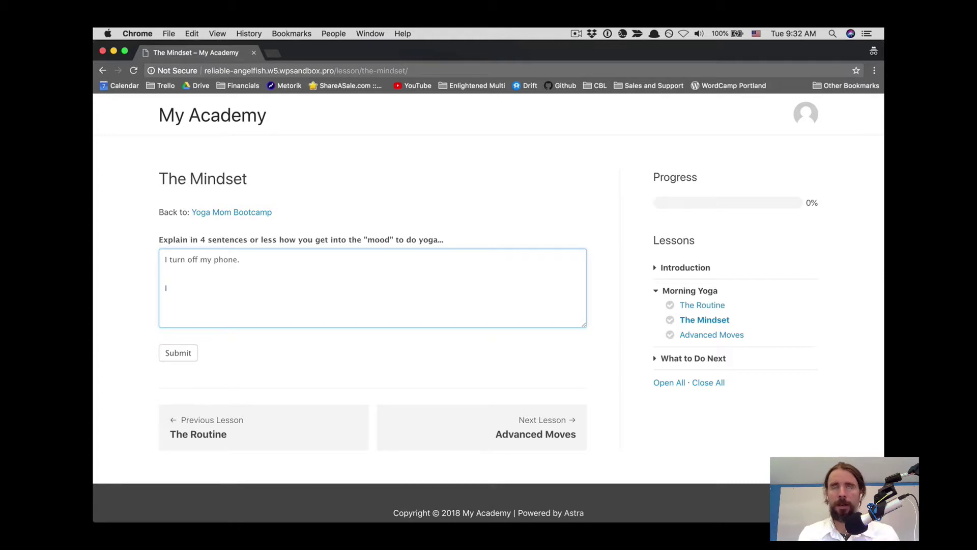
{"action": "type", "text": "meditate"}
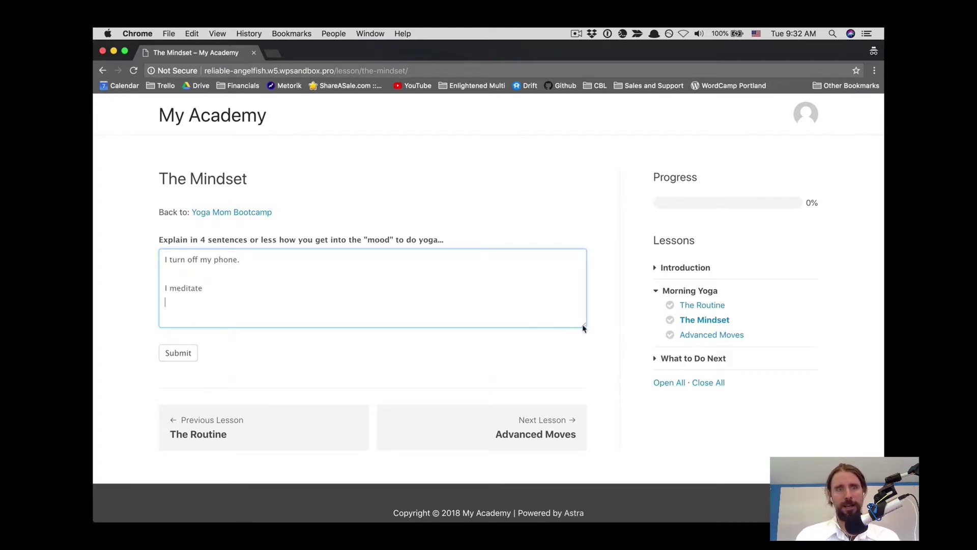
{"action": "left_click_drag", "start_coordinate": [584, 325], "coordinate": [585, 419]}
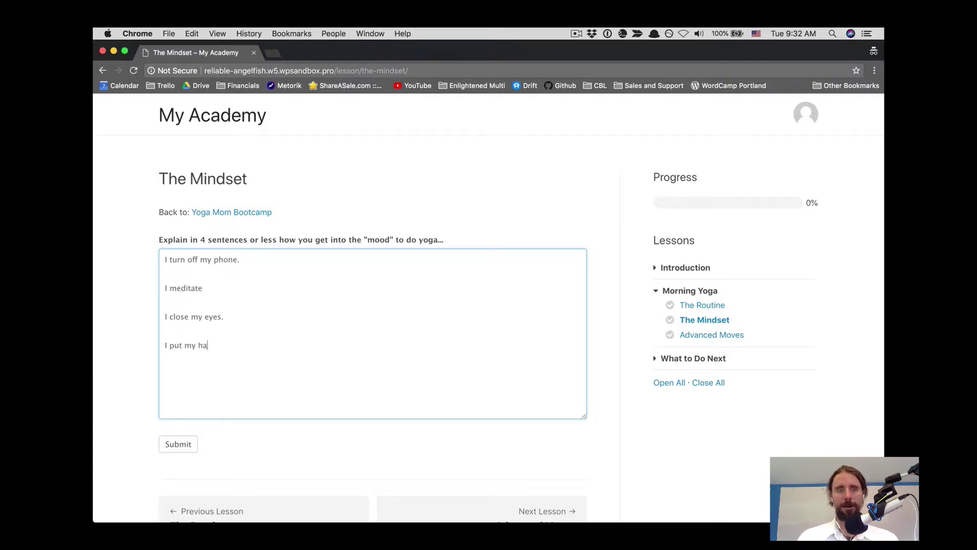
{"action": "type", "text": "nds together and smile :-)"}
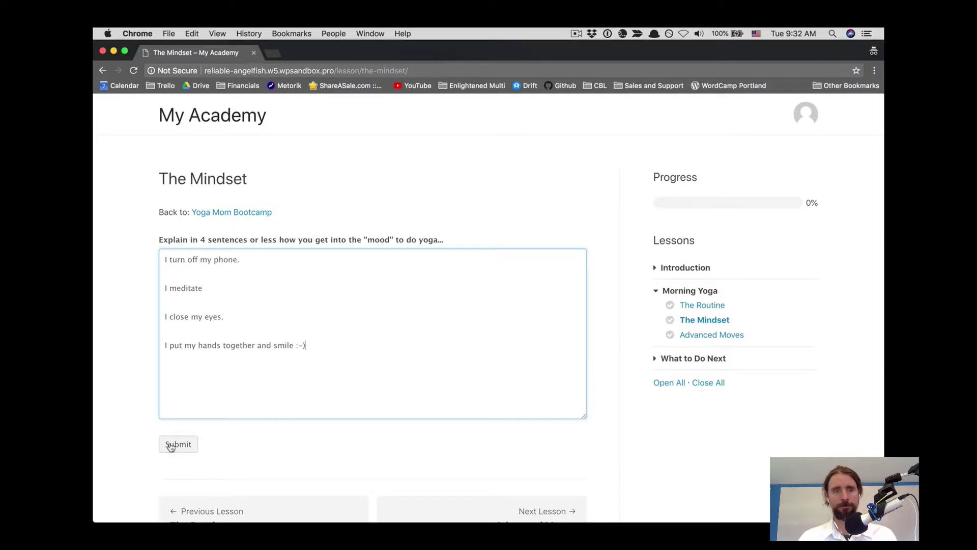
{"action": "left_click", "coordinate": [172, 444]}
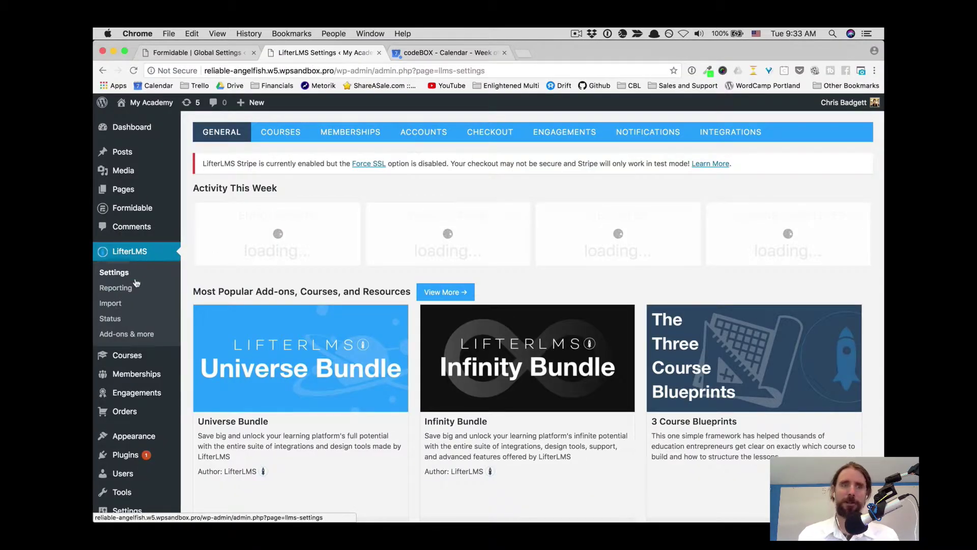
- Open LifterLMS Reporting and drill into the student's Yoga Mom Bootcamp course breakdown
{"action": "left_click", "coordinate": [116, 287]}
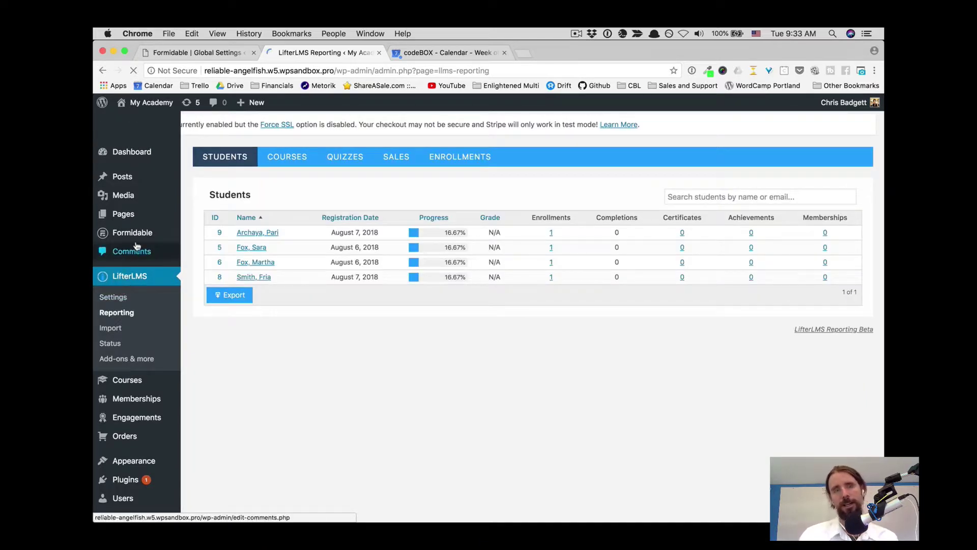
{"action": "left_click", "coordinate": [250, 238]}
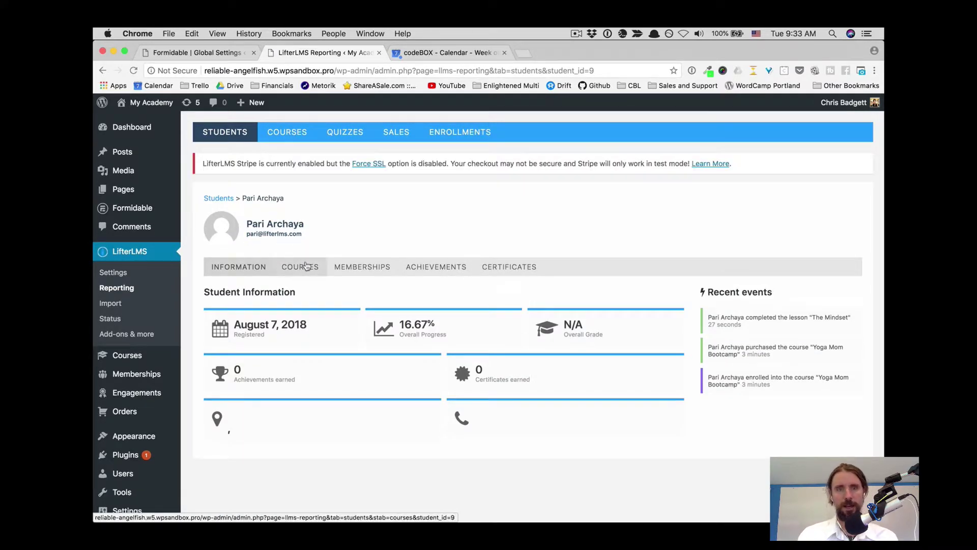
{"action": "left_click", "coordinate": [306, 265]}
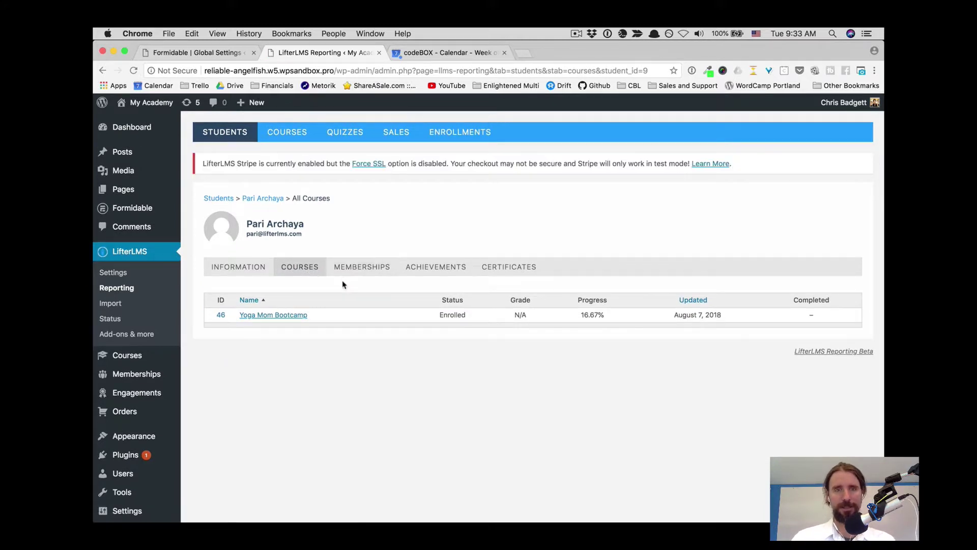
{"action": "left_click", "coordinate": [291, 317]}
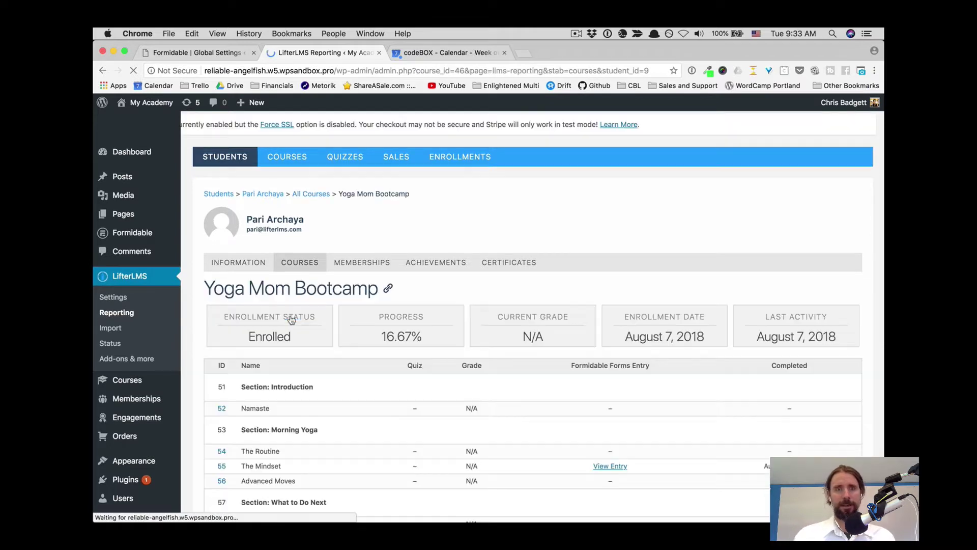
{"action": "scroll", "coordinate": [595, 370], "scroll_direction": "down", "scroll_amount": 3}
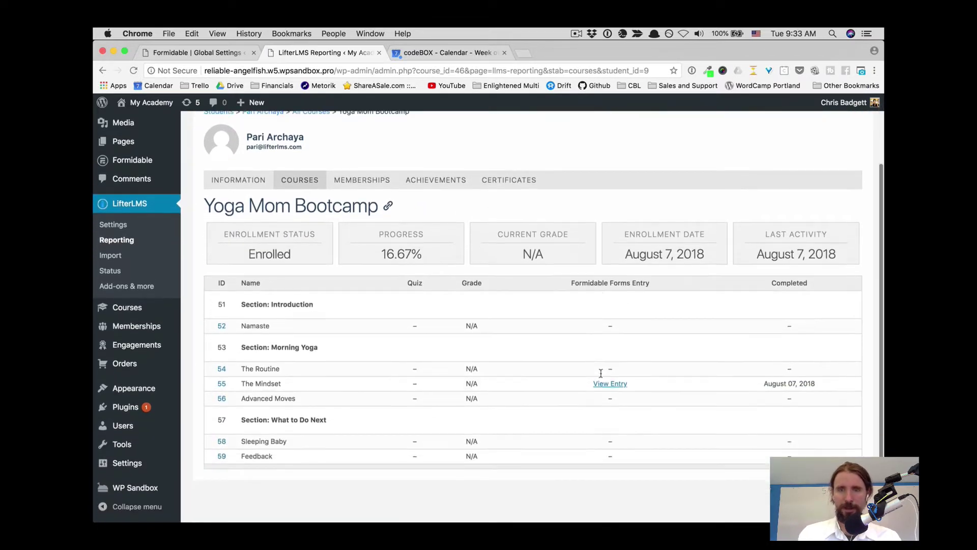
- Open The mindset's Formidable entry 9 and scroll through the student's answer and entry details
{"action": "left_click", "coordinate": [601, 366]}
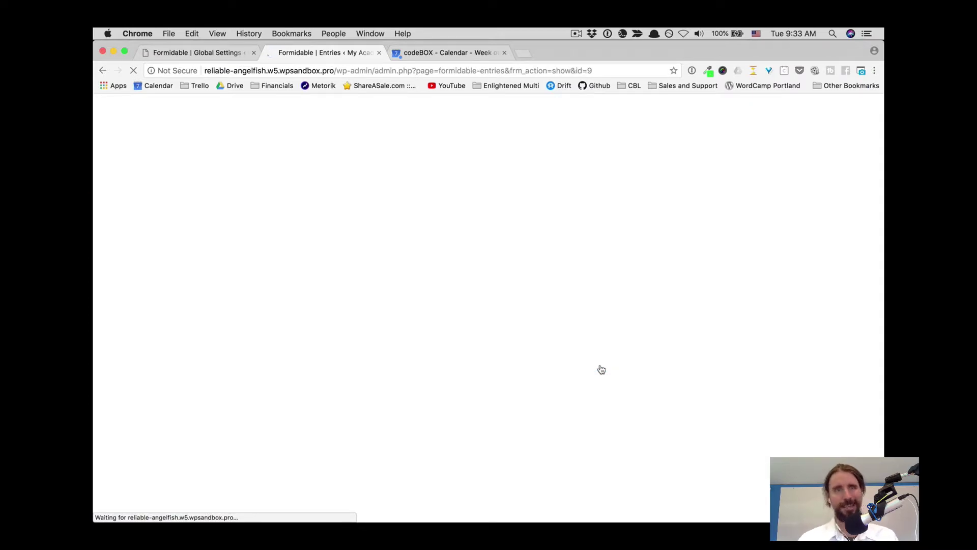
{"action": "scroll", "coordinate": [601, 369], "scroll_direction": "down", "scroll_amount": 1}
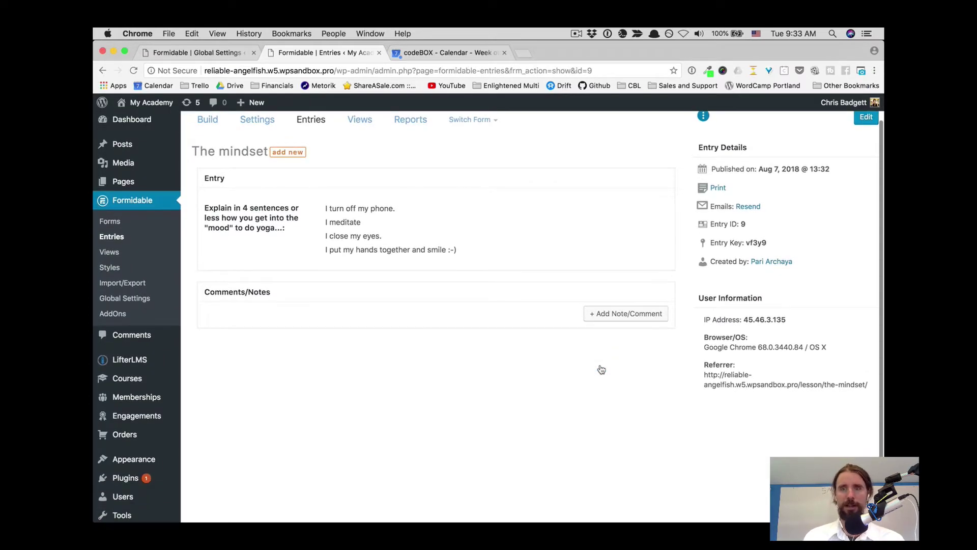
{"action": "scroll", "coordinate": [600, 370], "scroll_direction": "up", "scroll_amount": 1}
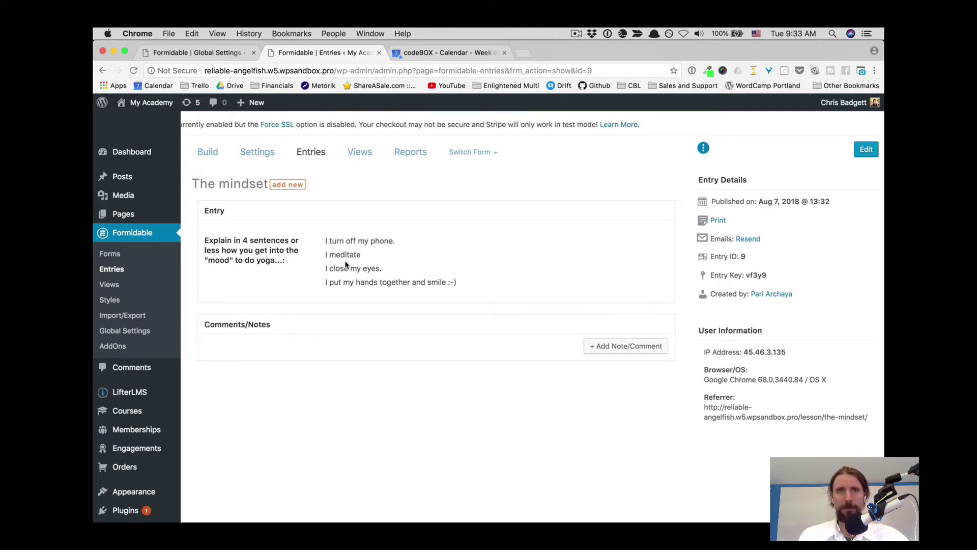
{"action": "scroll", "coordinate": [345, 265], "scroll_direction": "down", "scroll_amount": 2}
{"action": "scroll", "coordinate": [341, 267], "scroll_direction": "up", "scroll_amount": 2}
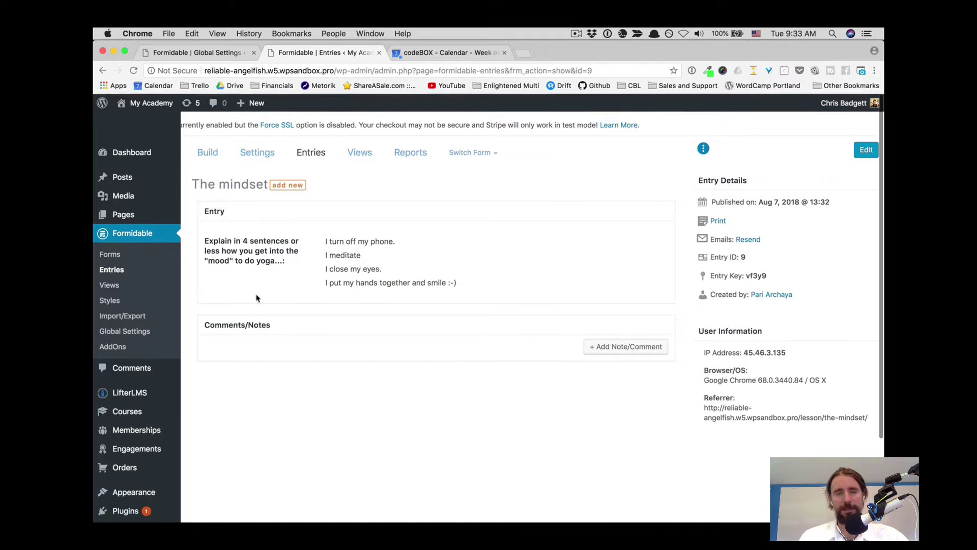
- Open LifterLMS Settings > Integrations > Formidable Forms and review its lesson-completion and registration-form options
{"action": "mouse_move", "coordinate": [148, 392]}
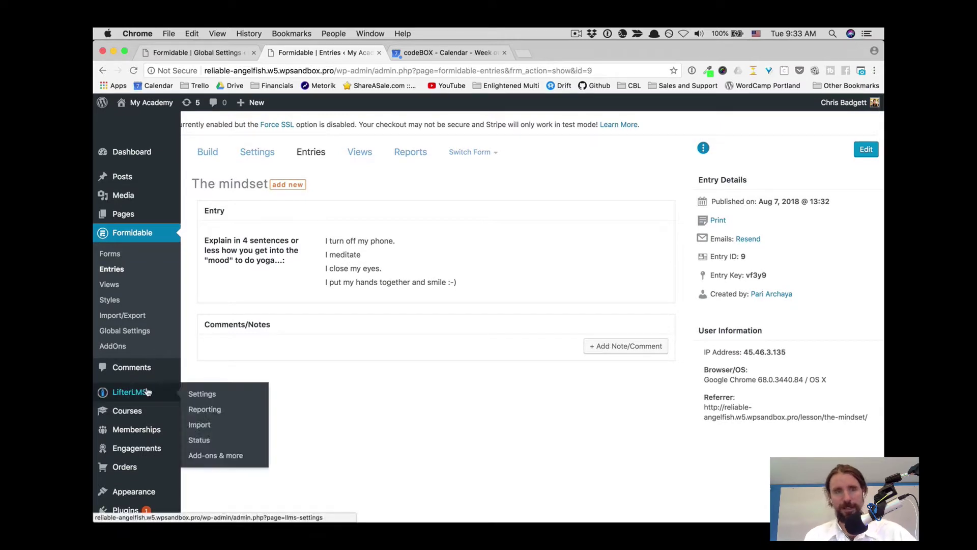
{"action": "left_click", "coordinate": [193, 392]}
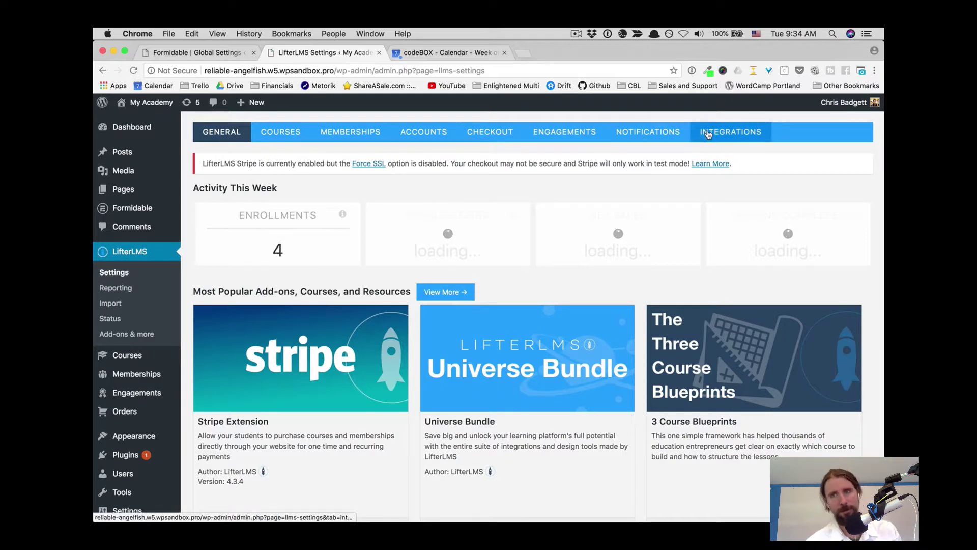
{"action": "left_click", "coordinate": [707, 134]}
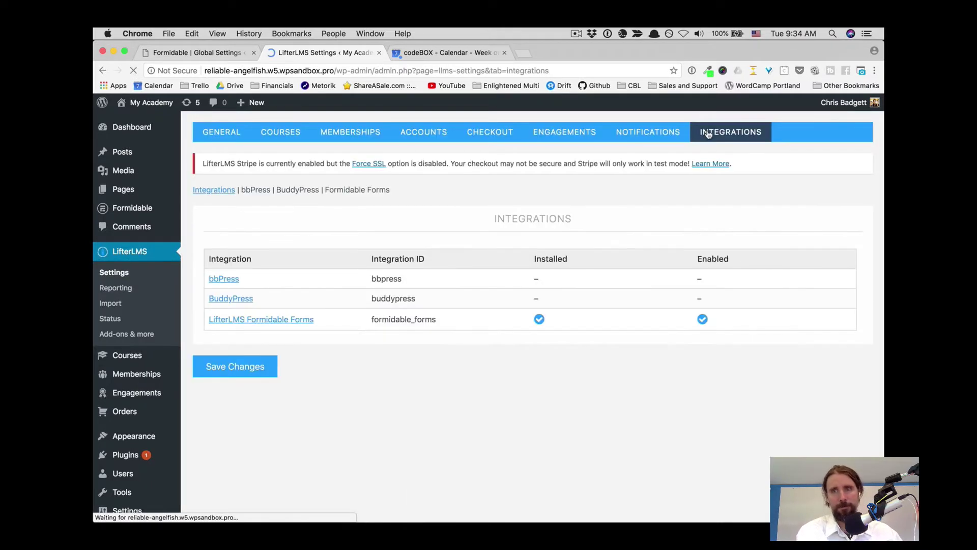
{"action": "left_click", "coordinate": [242, 321]}
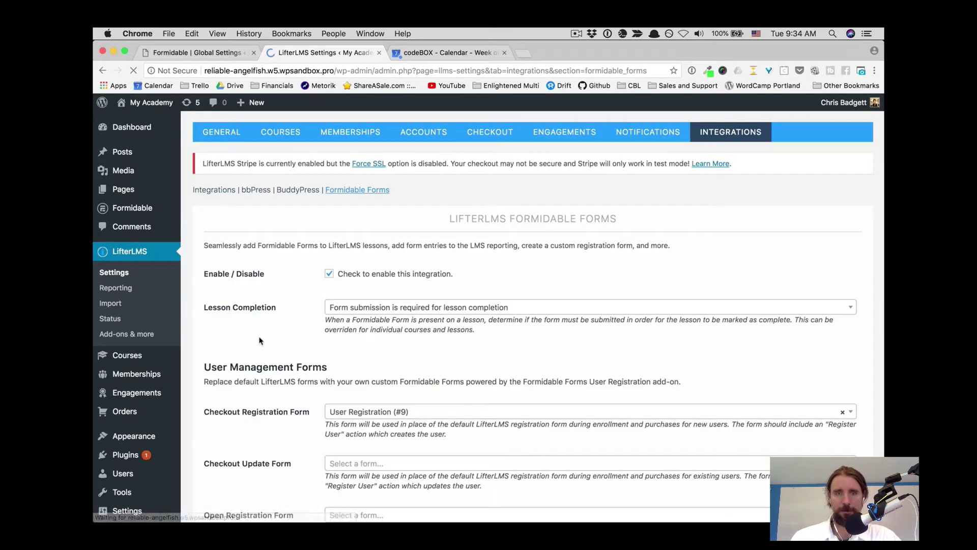
{"action": "scroll", "coordinate": [298, 387], "scroll_direction": "down", "scroll_amount": 2}
{"action": "scroll", "coordinate": [298, 388], "scroll_direction": "down", "scroll_amount": 4}
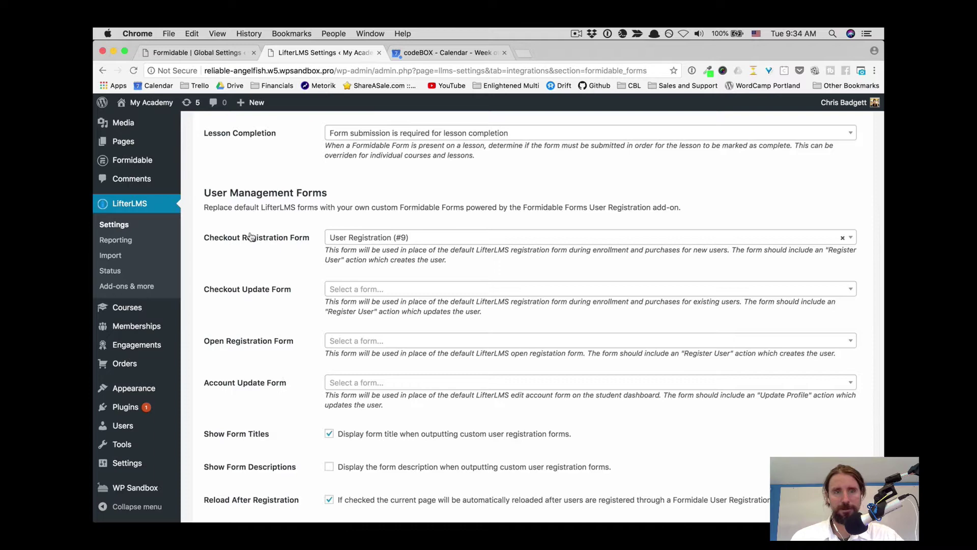
{"action": "scroll", "coordinate": [325, 211], "scroll_direction": "down", "scroll_amount": 3}
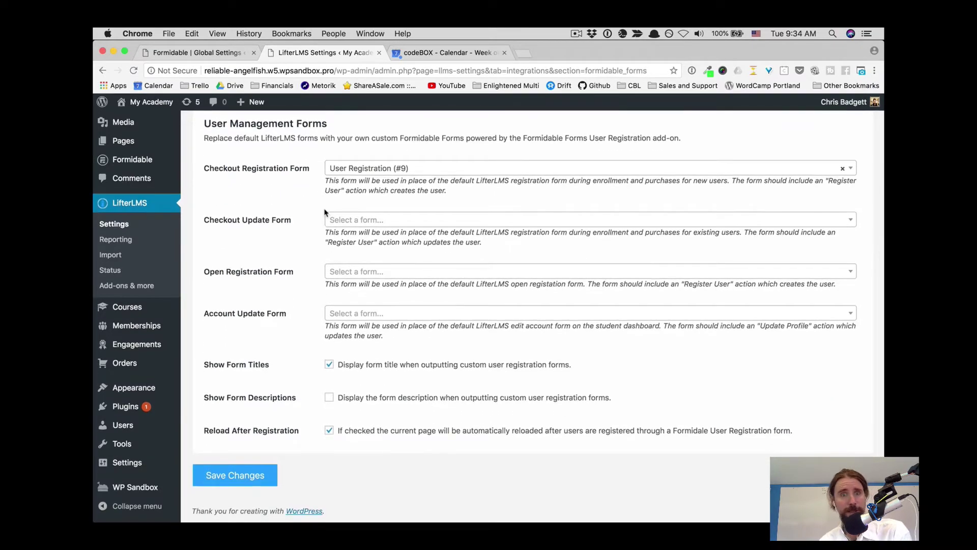
{"action": "scroll", "coordinate": [324, 212], "scroll_direction": "up", "scroll_amount": 3}
{"action": "scroll", "coordinate": [324, 212], "scroll_direction": "up", "scroll_amount": 7}
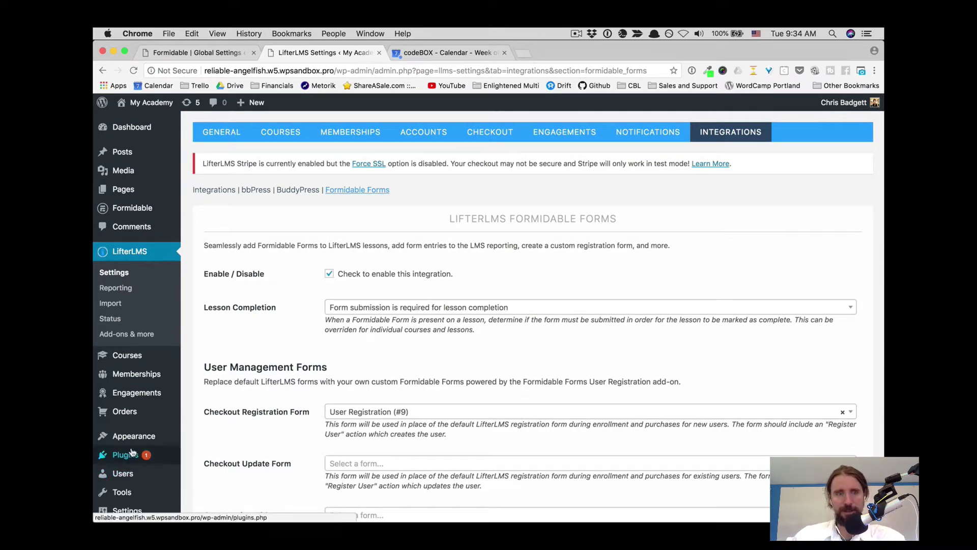
- Go to the Formidable forms list, close the Calendar tab, and open The mindset form
{"action": "mouse_move", "coordinate": [120, 213]}
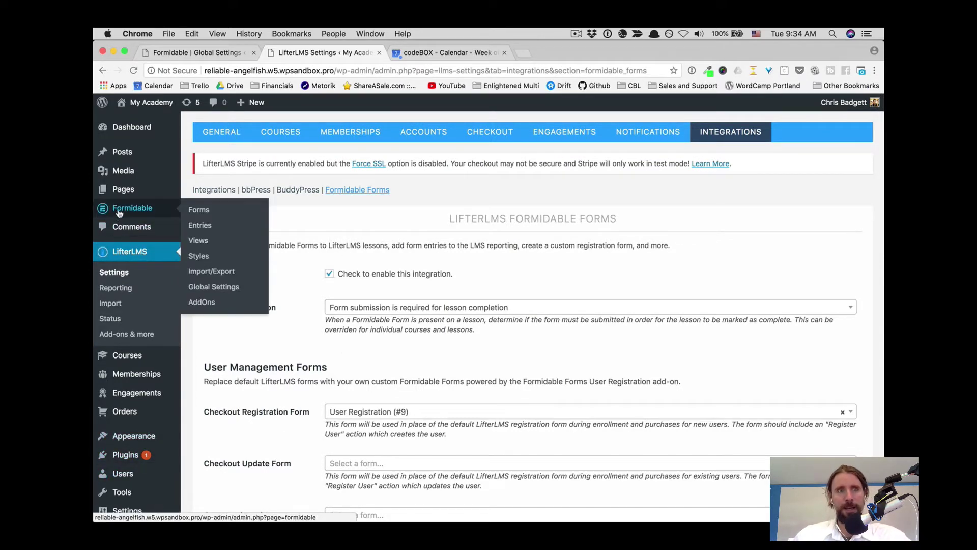
{"action": "left_click", "coordinate": [193, 214]}
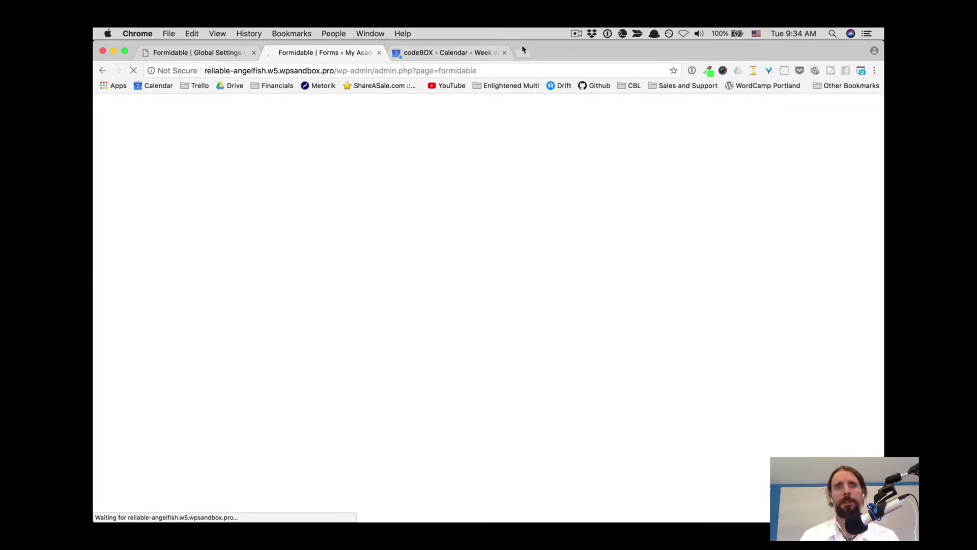
{"action": "left_click", "coordinate": [504, 54]}
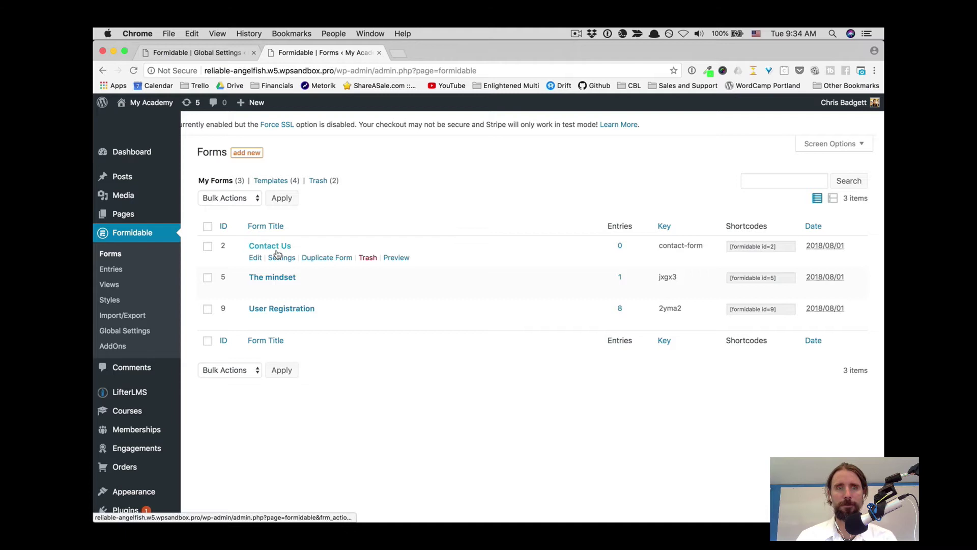
{"action": "left_click", "coordinate": [277, 279]}
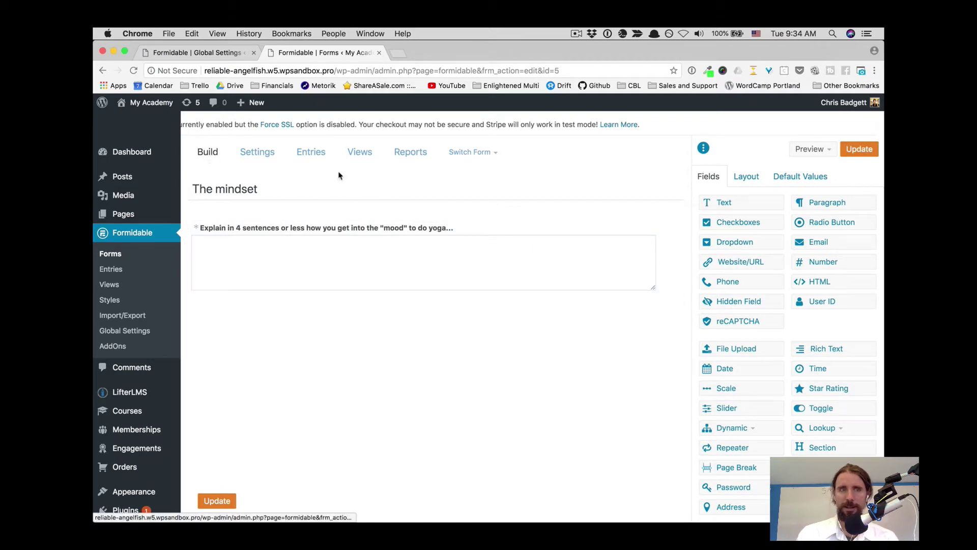
- Browse The mindset builder's Layout, Default Values and Fields panels
{"action": "left_click", "coordinate": [746, 176]}
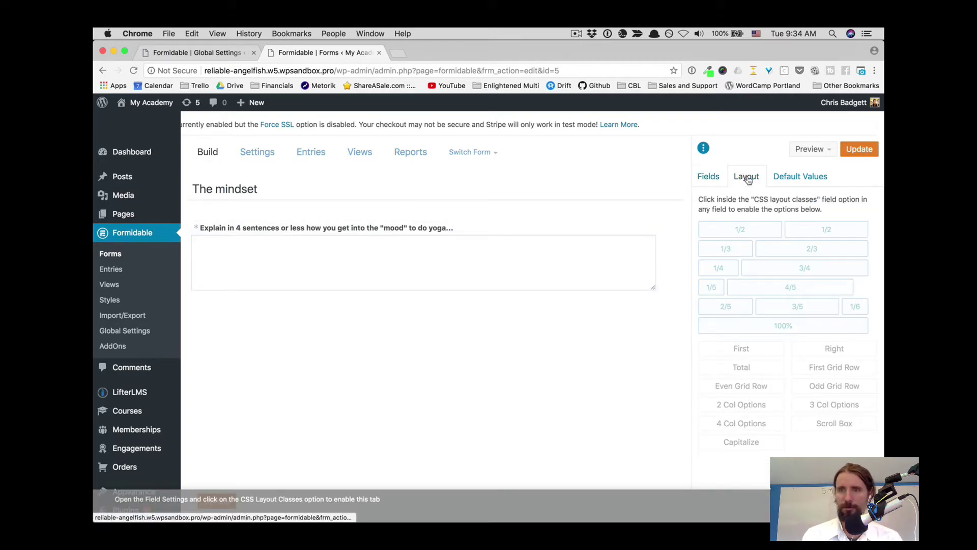
{"action": "left_click", "coordinate": [788, 178]}
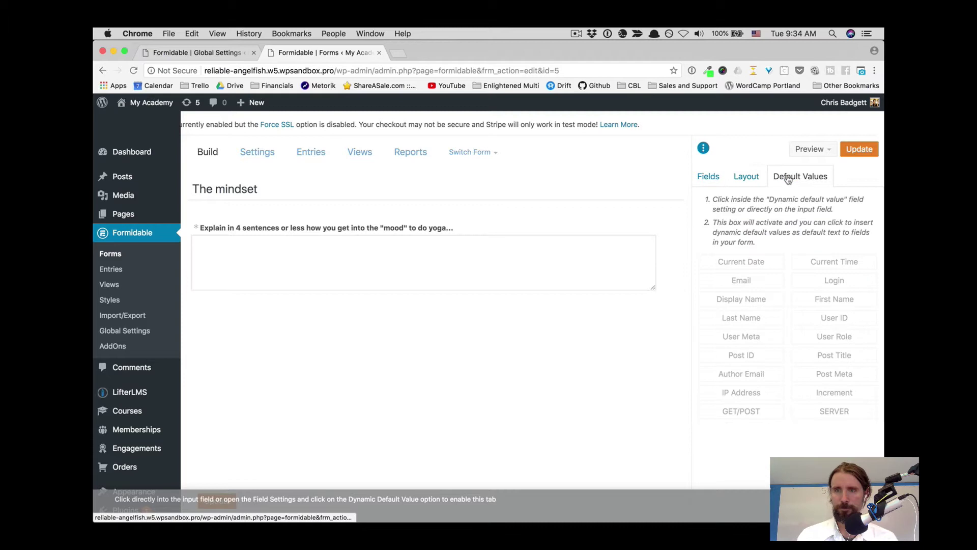
{"action": "left_click", "coordinate": [713, 179]}
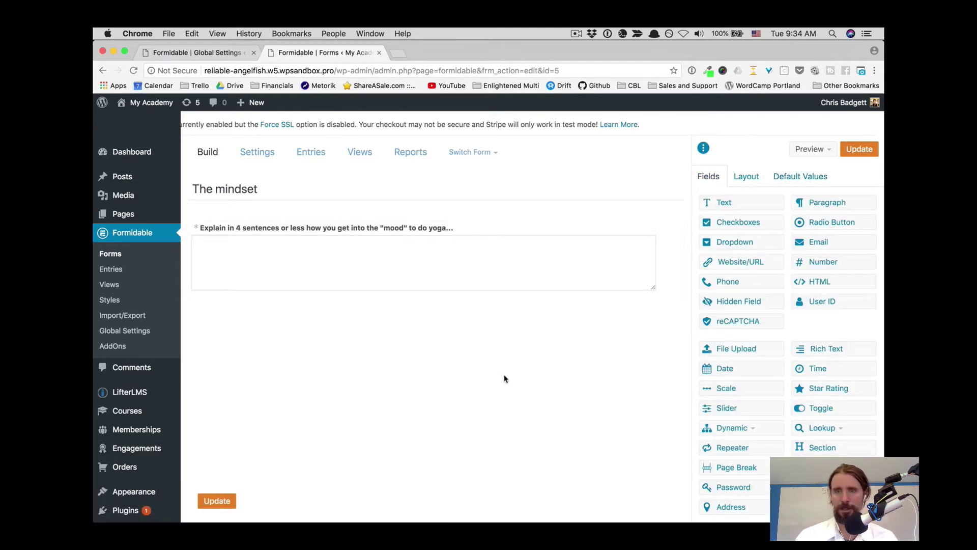
{"action": "mouse_move", "coordinate": [513, 300]}
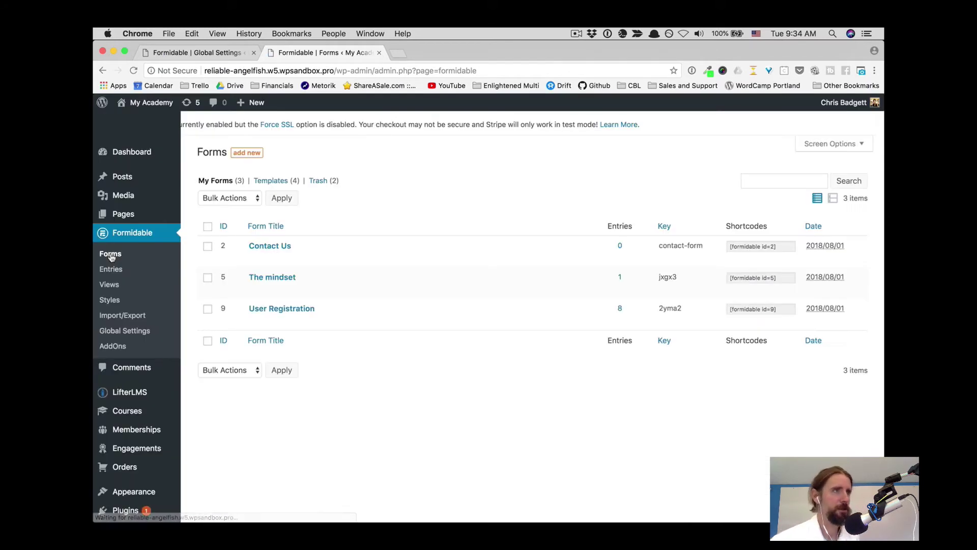
{"action": "mouse_move", "coordinate": [248, 257]}
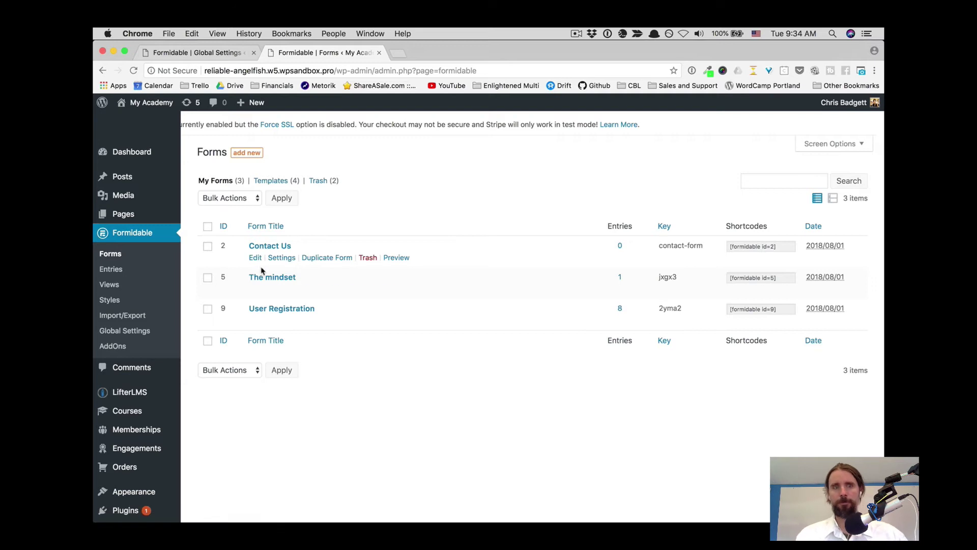
- Open the User Registration form in the builder and scroll through its fields
{"action": "left_click", "coordinate": [272, 309]}
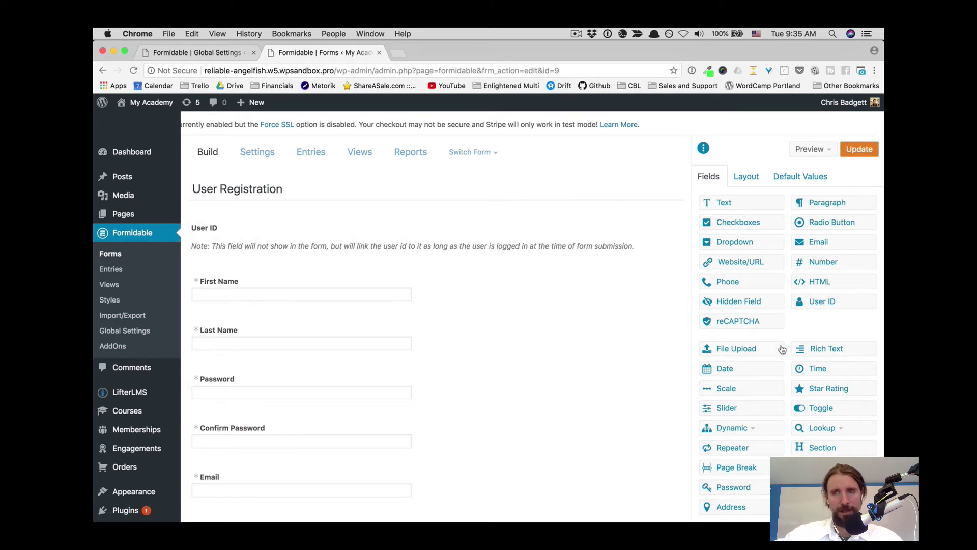
{"action": "scroll", "coordinate": [782, 349], "scroll_direction": "down", "scroll_amount": 1}
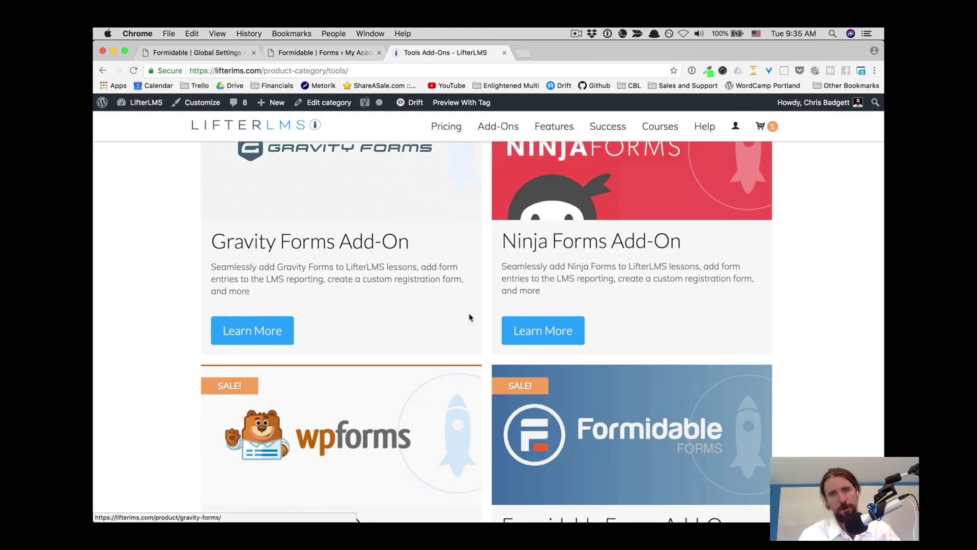
- Open the Formidable Forms Add-On product page and review its Personal $74.00/year and Developer $224.00/year pricing
{"action": "left_click", "coordinate": [597, 408]}
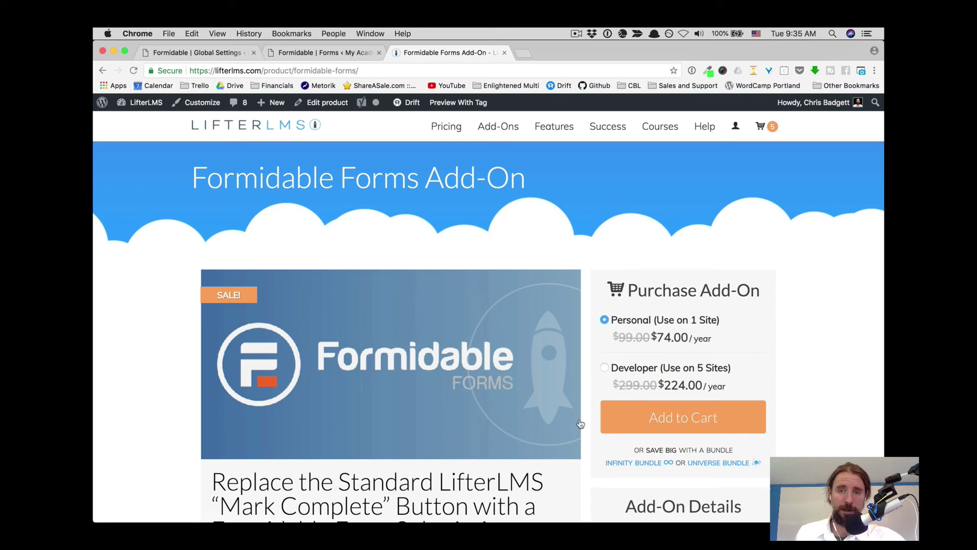
{"action": "scroll", "coordinate": [580, 423], "scroll_direction": "down", "scroll_amount": 5}
{"action": "scroll", "coordinate": [580, 423], "scroll_direction": "up", "scroll_amount": 2}
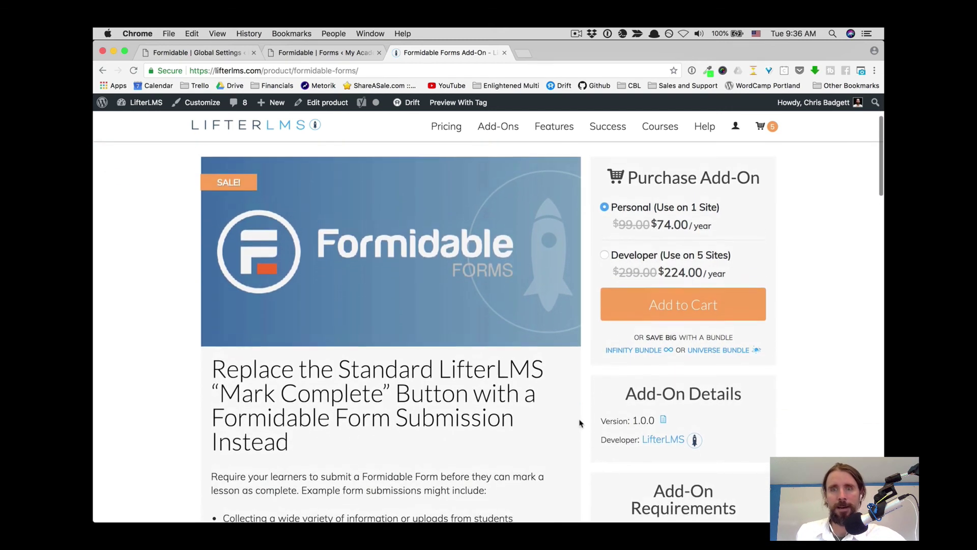